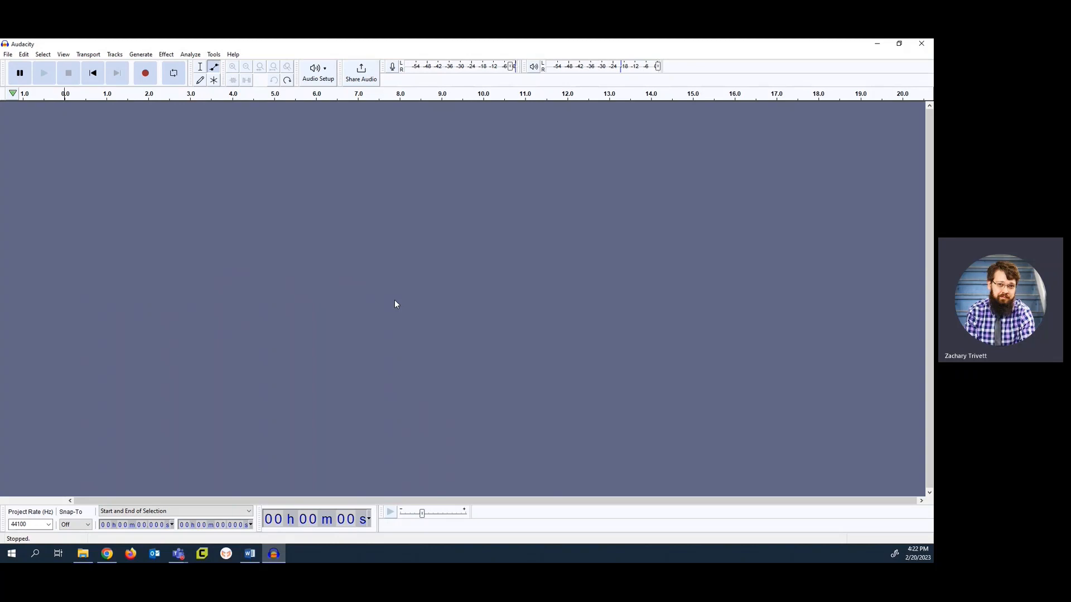
click(8, 54)
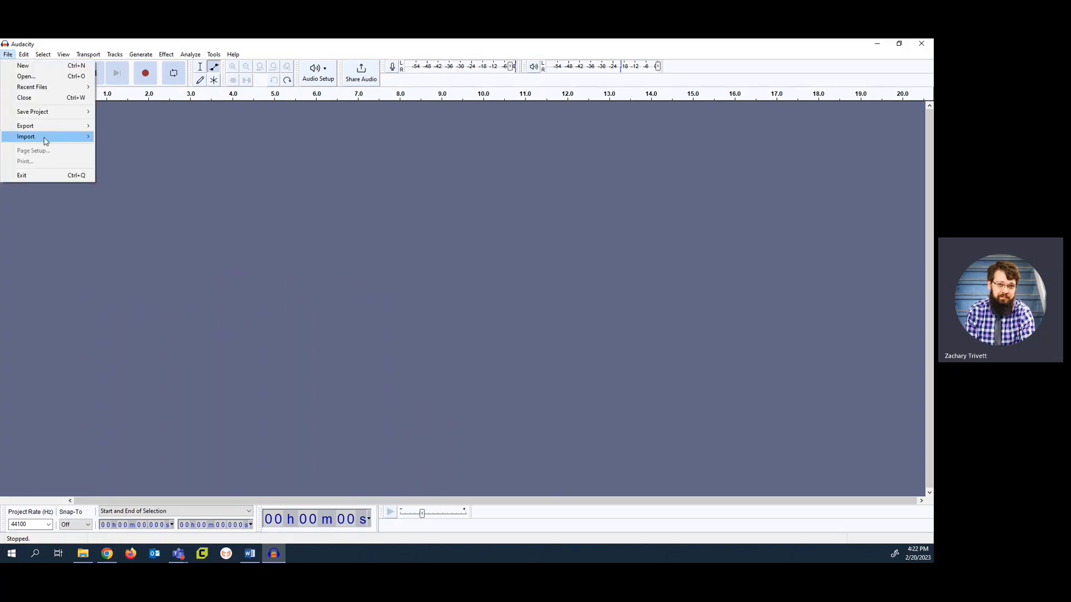
mouse_move(45, 137)
click(297, 149)
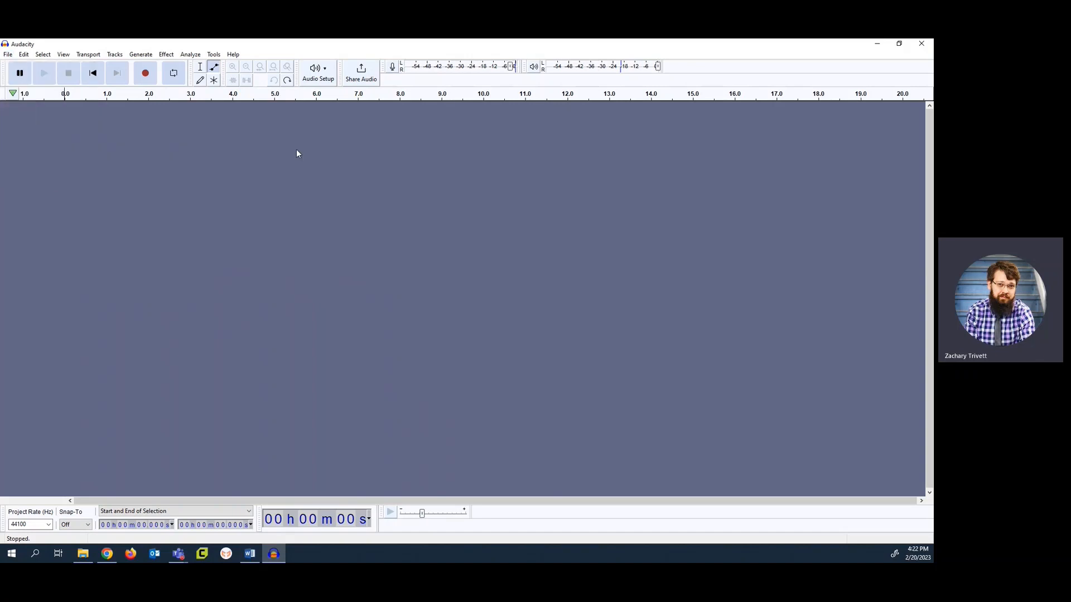
Record about 13 seconds of voice audio on a new track and stop the recording
click(139, 82)
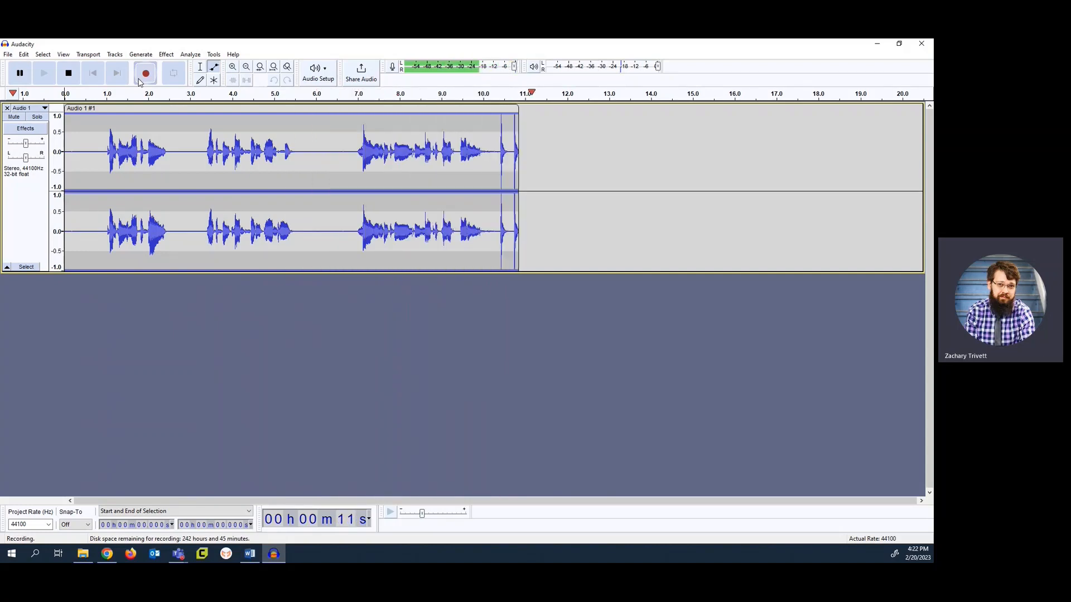
click(74, 77)
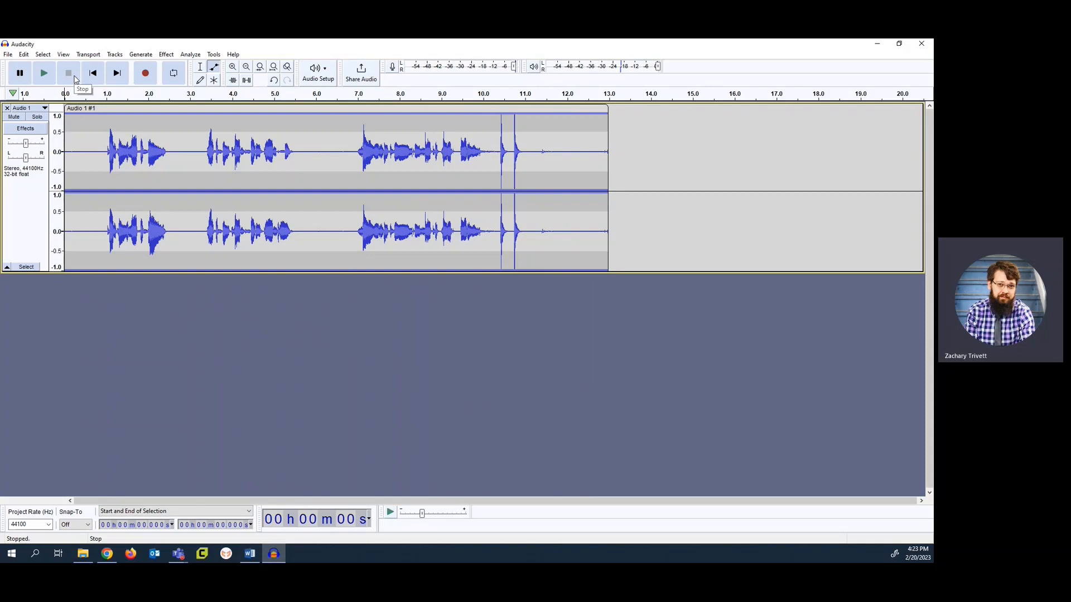
key(alt+Tab)
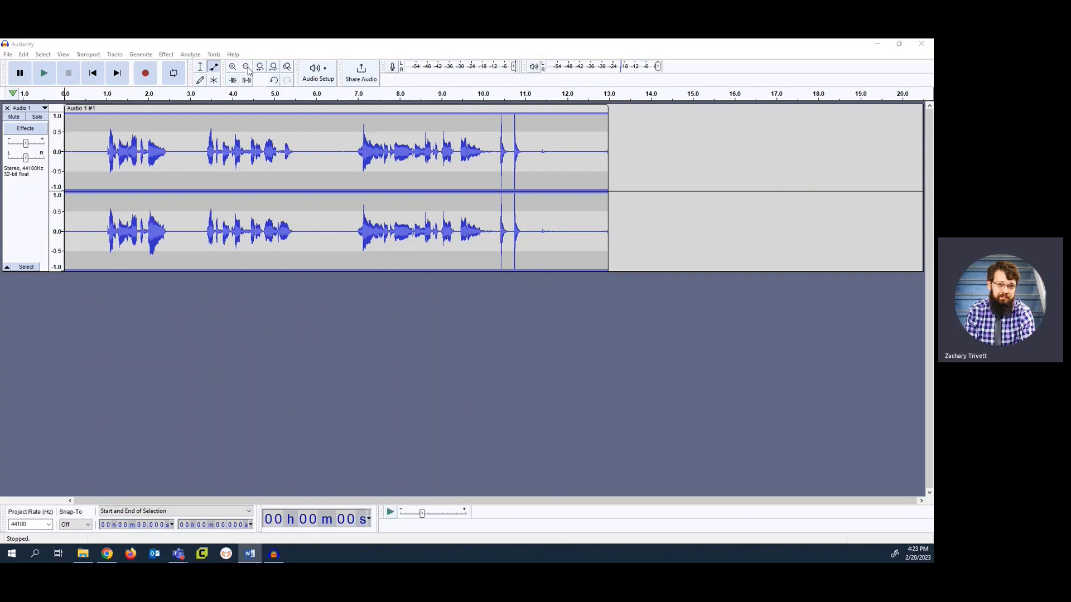
Examine the recorded waveform at several zoom levels, from the first seconds back out to the whole clip
click(233, 69)
click(233, 70)
click(233, 68)
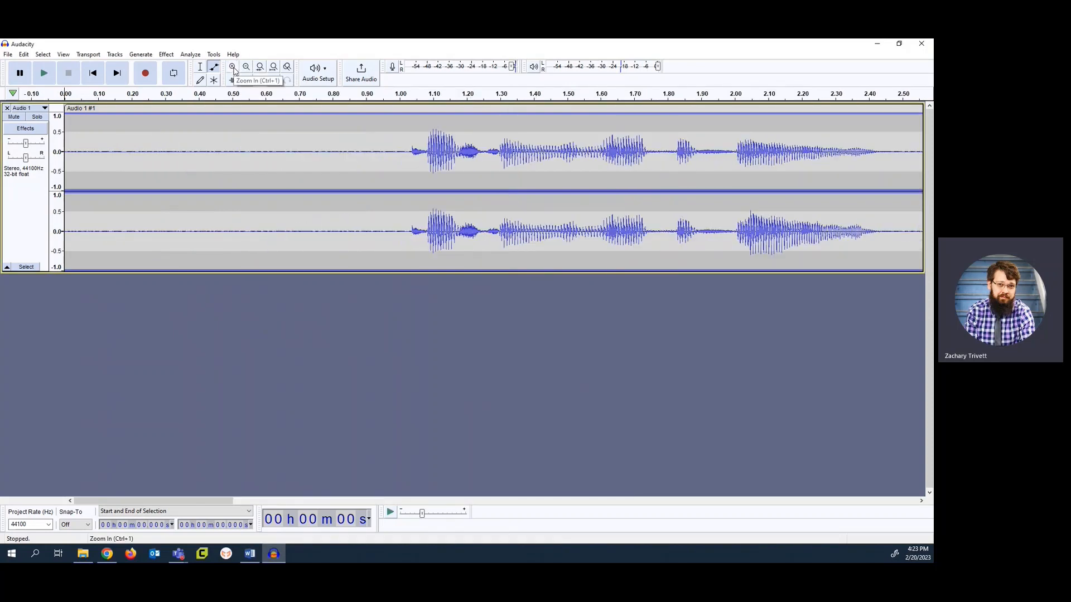
click(246, 68)
click(245, 67)
click(246, 68)
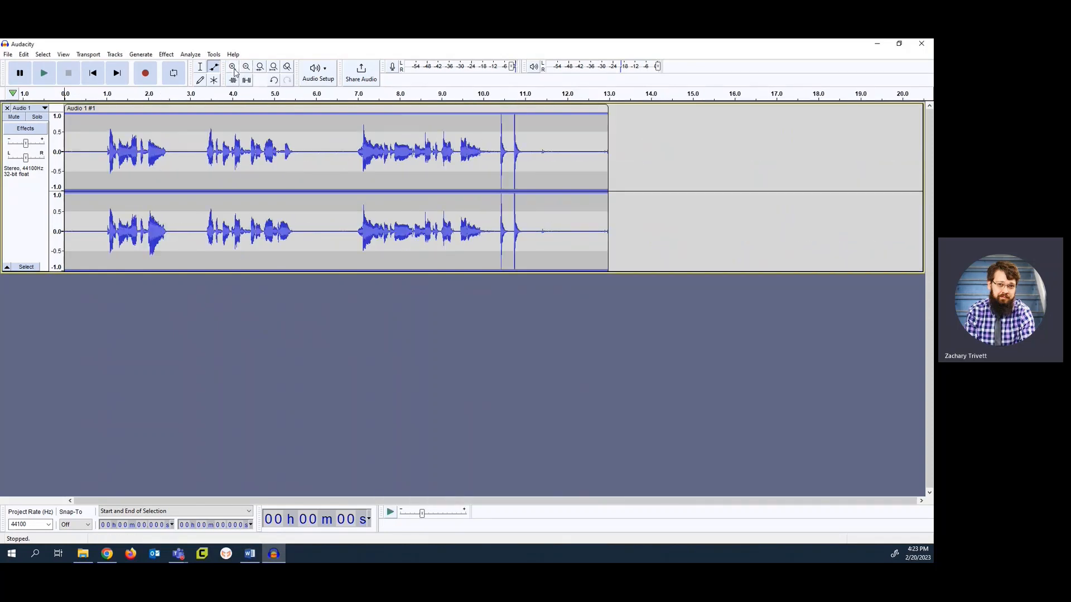
click(233, 69)
click(233, 69)
click(233, 70)
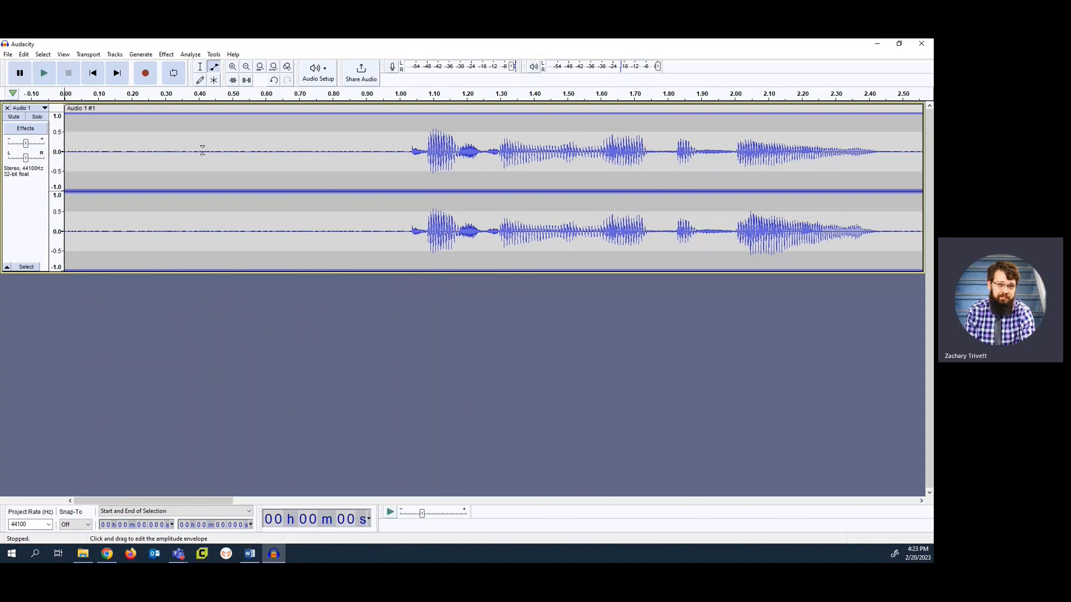
click(233, 68)
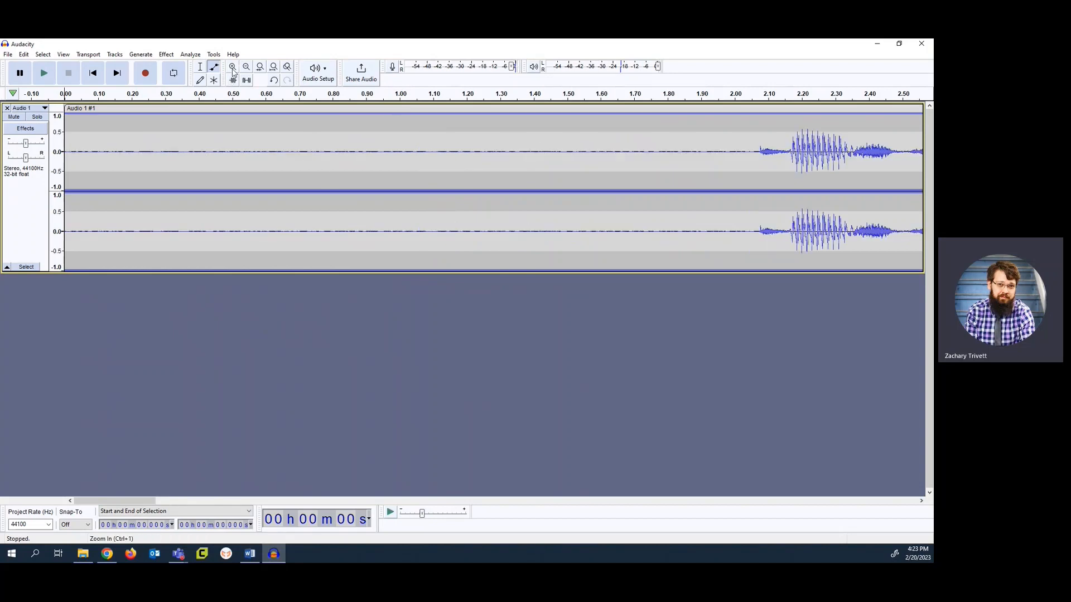
click(233, 67)
click(246, 68)
click(246, 67)
click(246, 67)
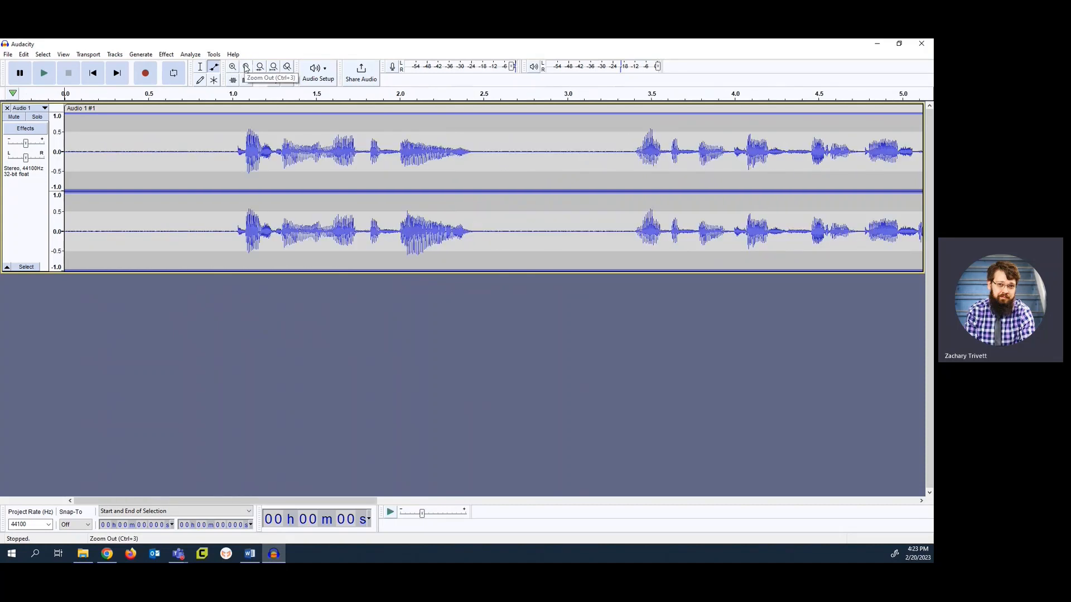
click(246, 67)
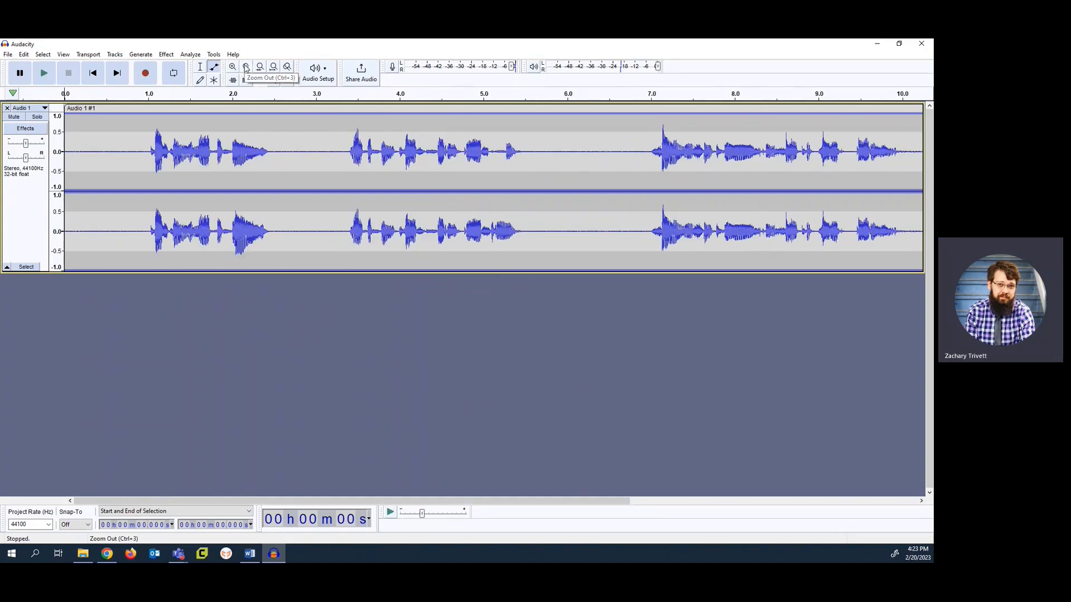
click(246, 68)
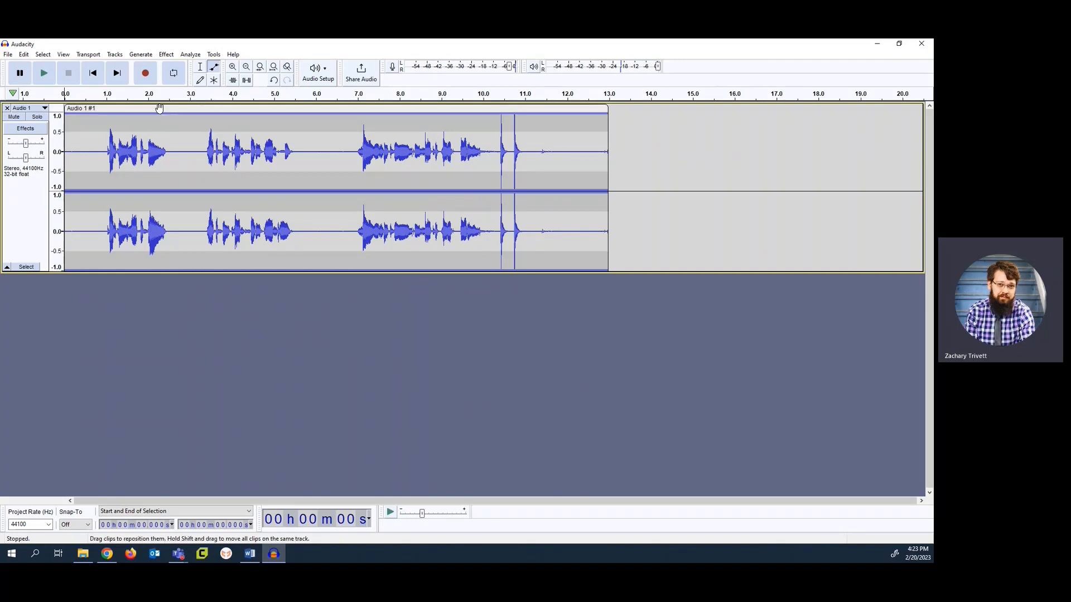
Select the whole recorded clip and capture a noise profile from it for Noise Reduction
click(196, 106)
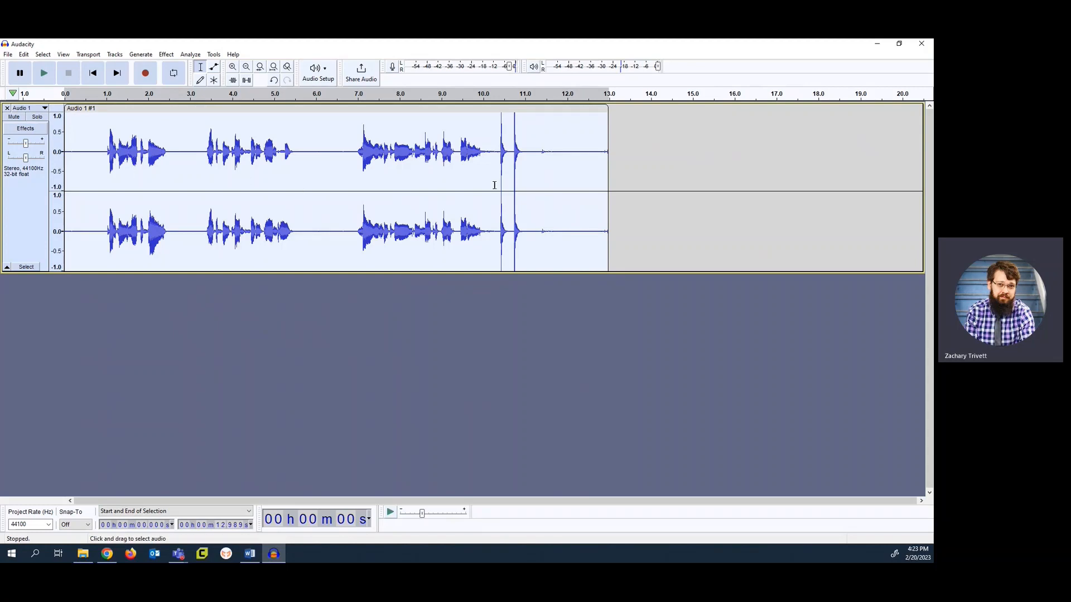
click(167, 54)
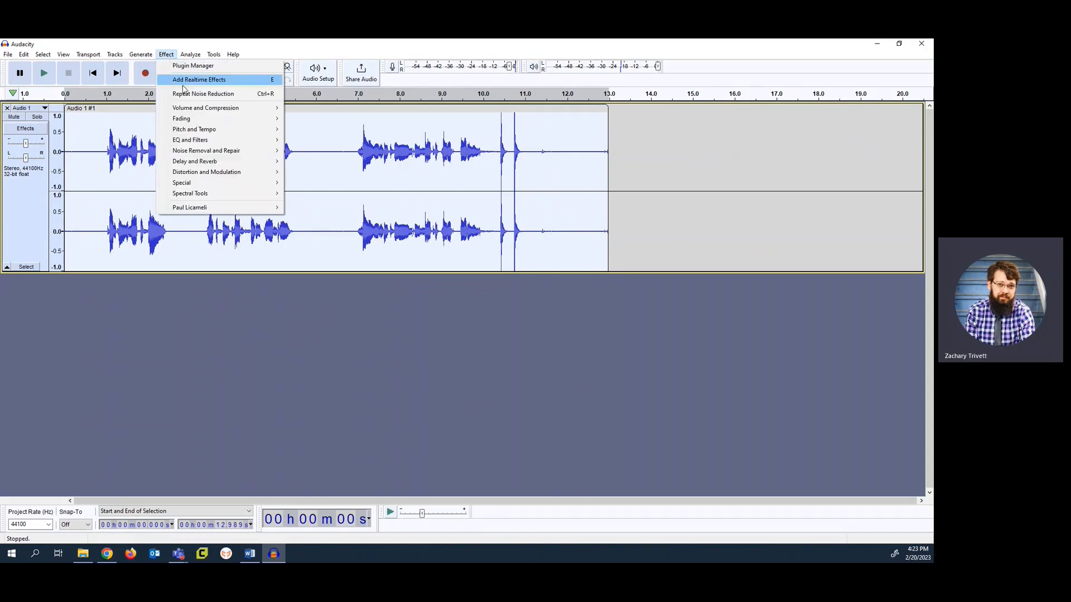
mouse_move(205, 151)
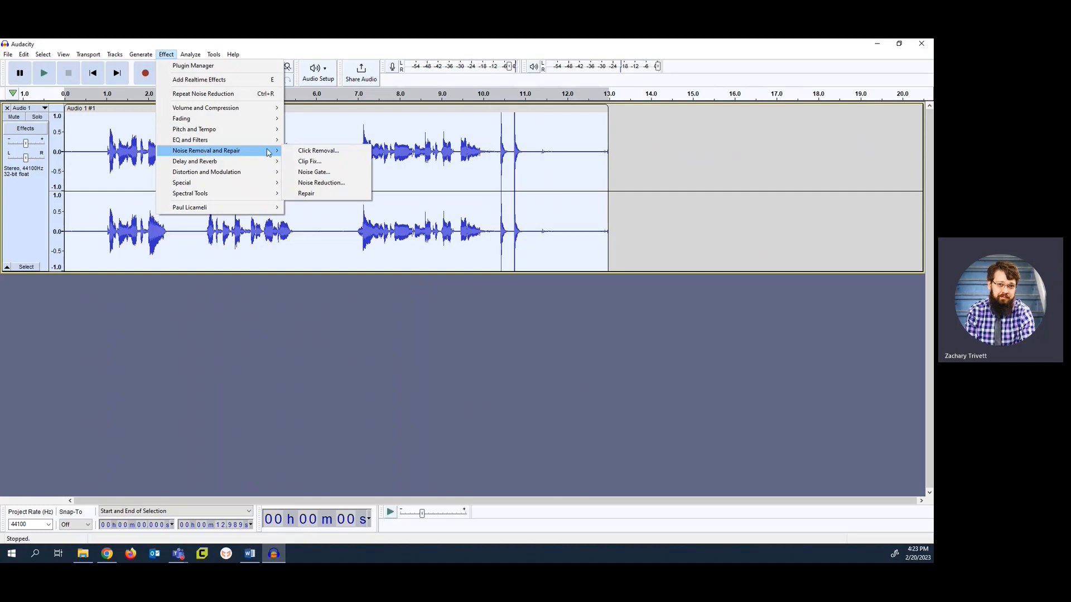
click(323, 183)
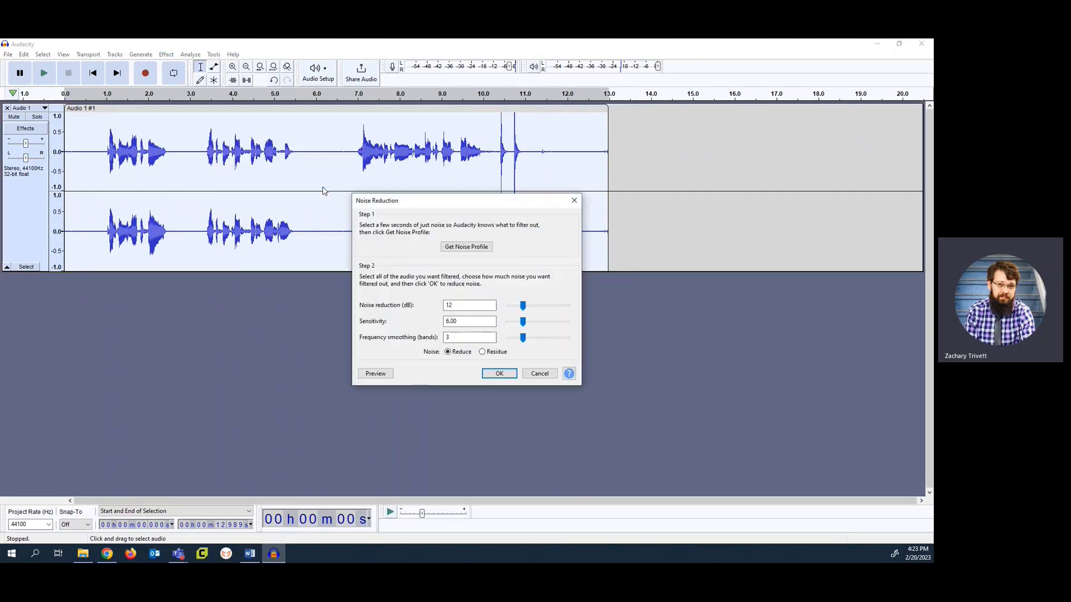
click(466, 247)
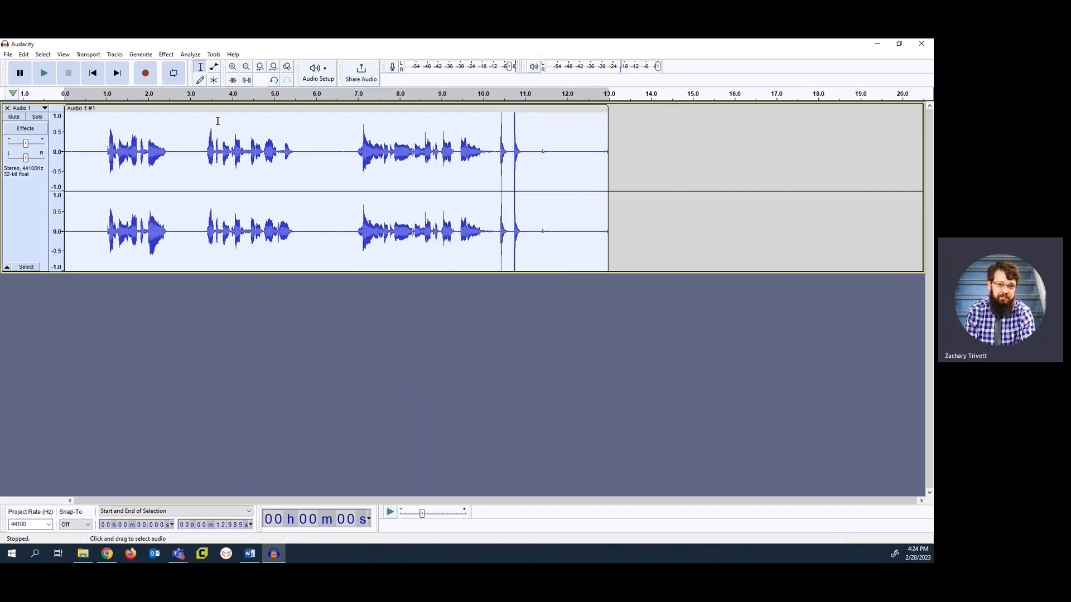
Apply Noise Reduction to the selected clip at 12 dB, sensitivity 6.00 and 3 smoothing bands, and play back the latter part
click(166, 54)
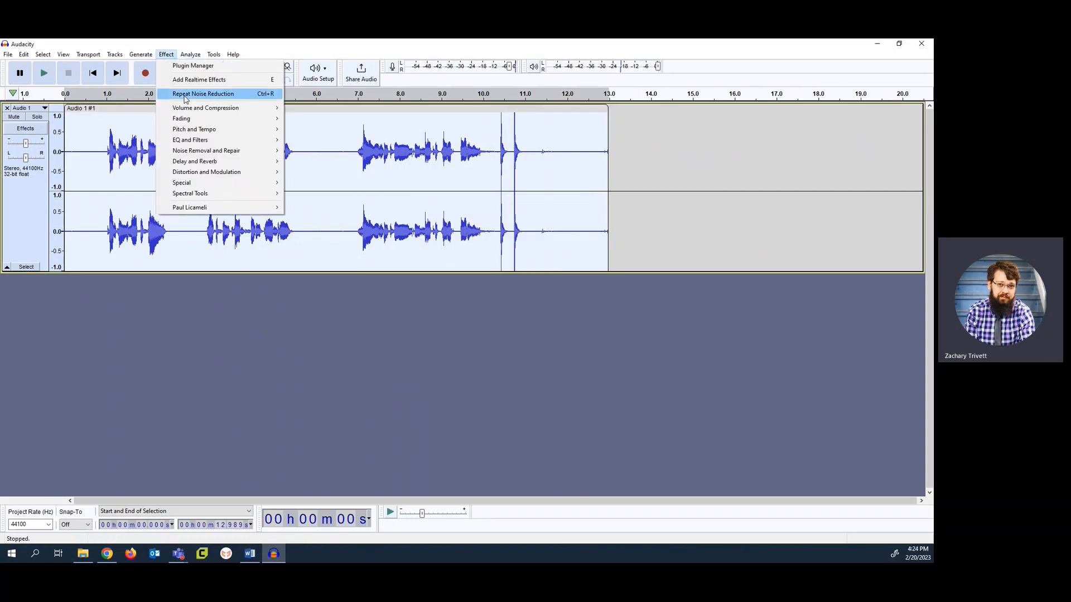
mouse_move(251, 151)
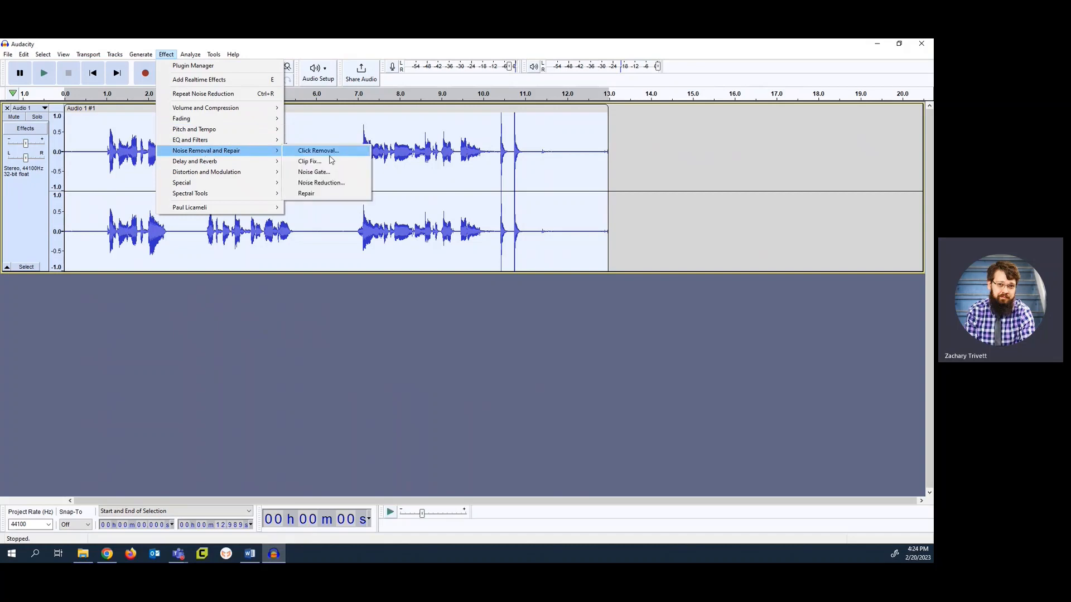
click(321, 182)
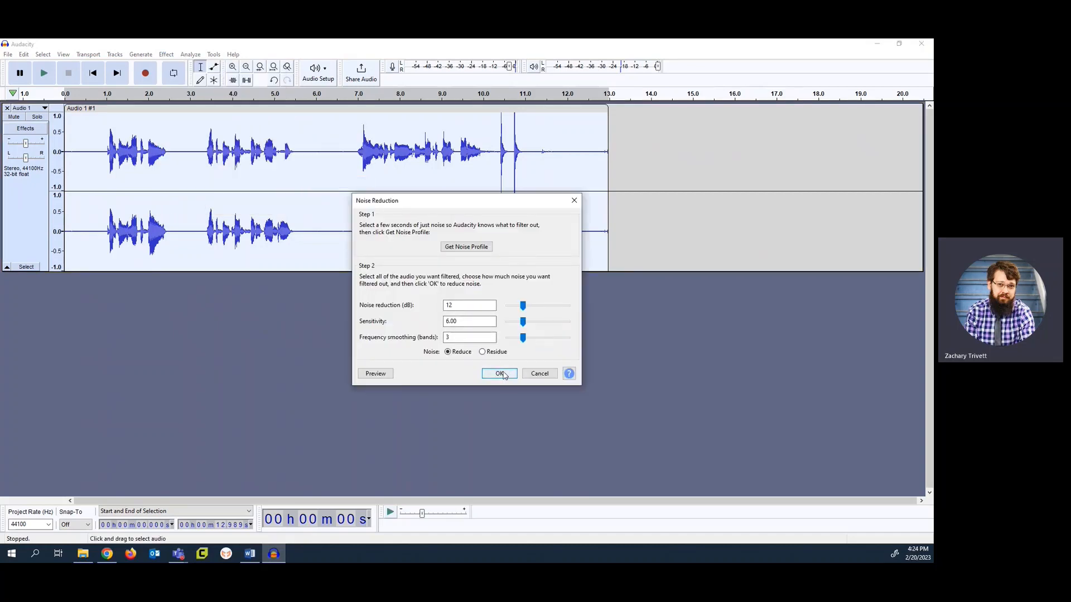
click(501, 374)
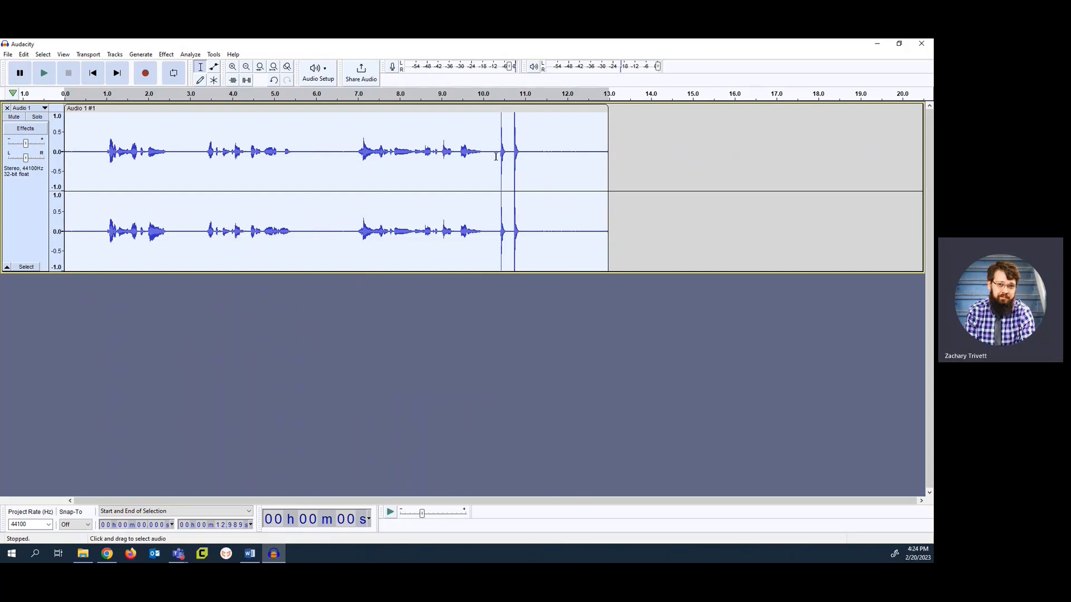
click(374, 96)
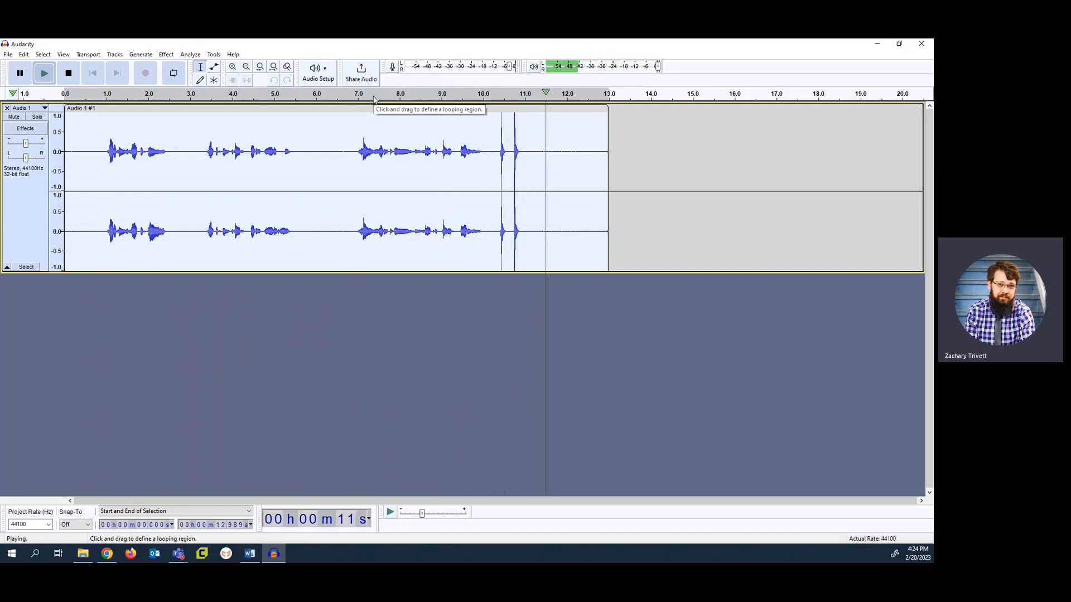
key(space)
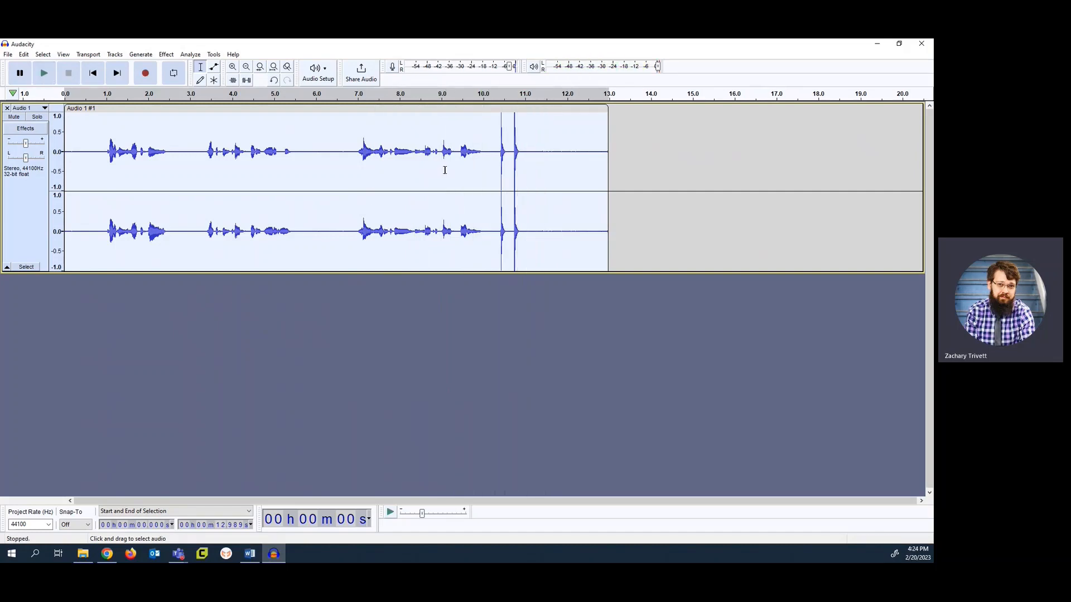
Split the clip at about 10.34 s and 10.98 s to isolate the two loud spikes
click(498, 154)
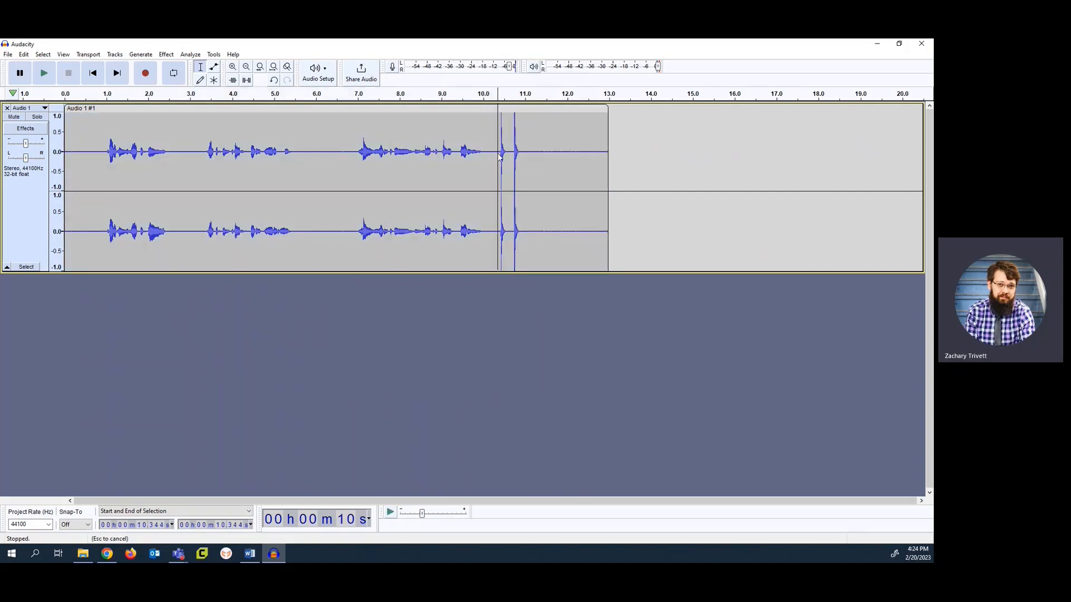
right_click(498, 157)
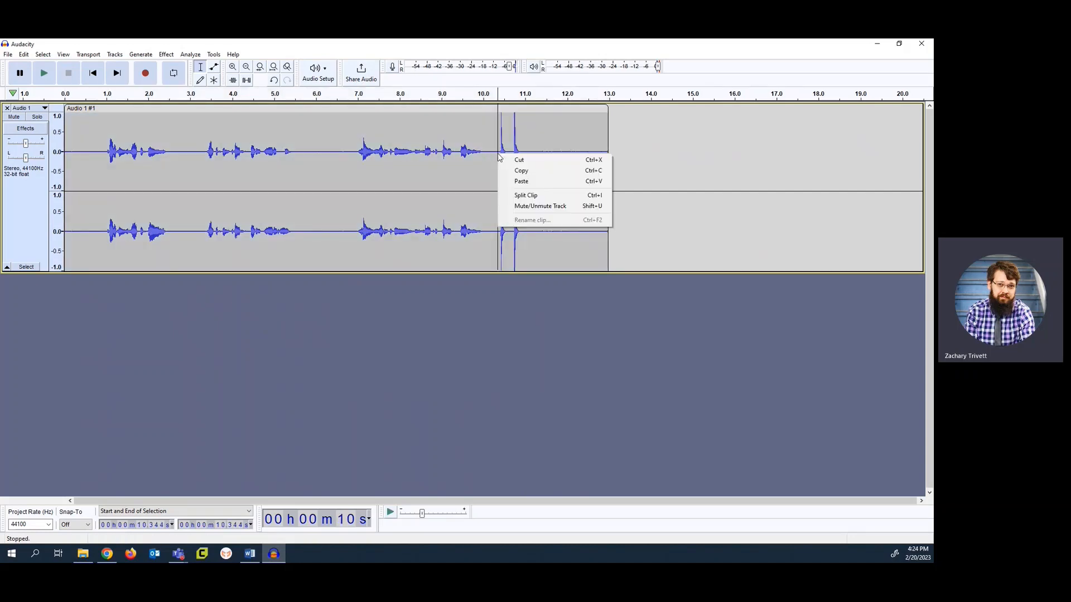
click(529, 196)
click(524, 151)
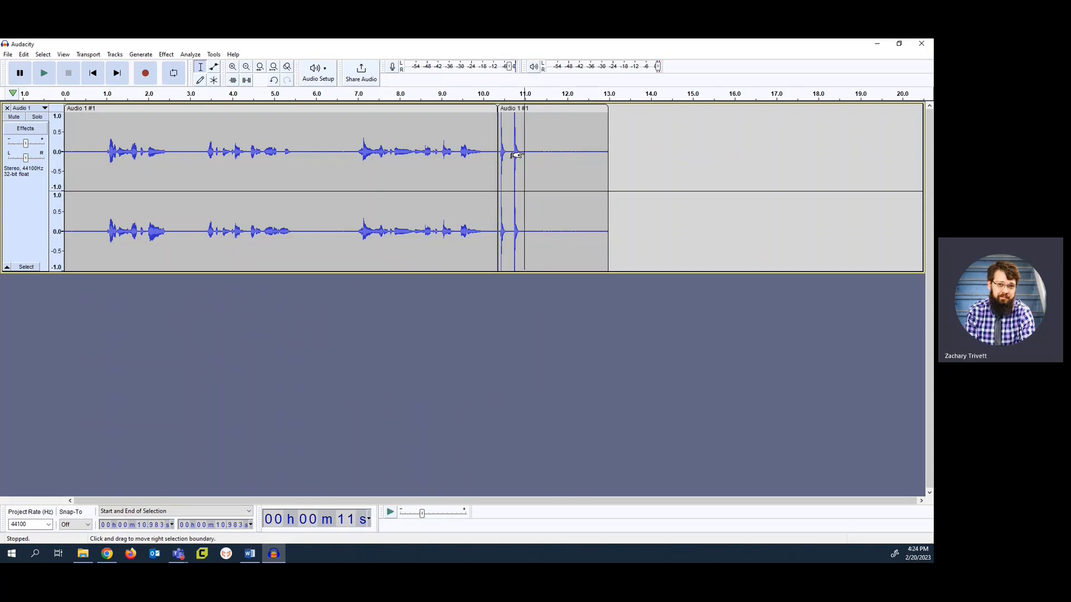
right_click(524, 152)
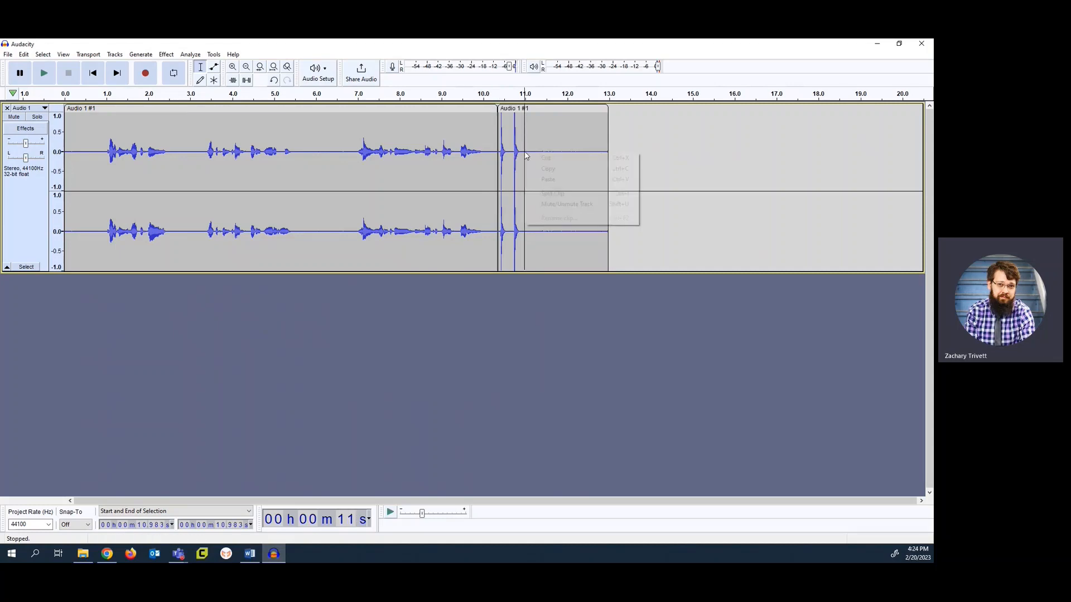
click(549, 195)
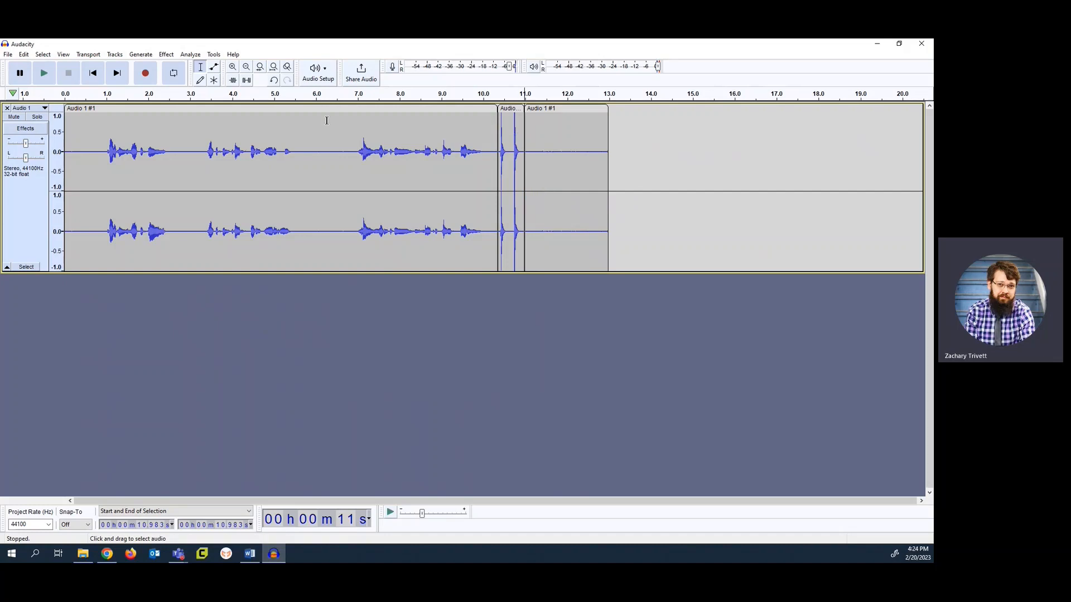
Delete the short middle clip containing the two spikes and move the last clip back to close the gap
click(200, 107)
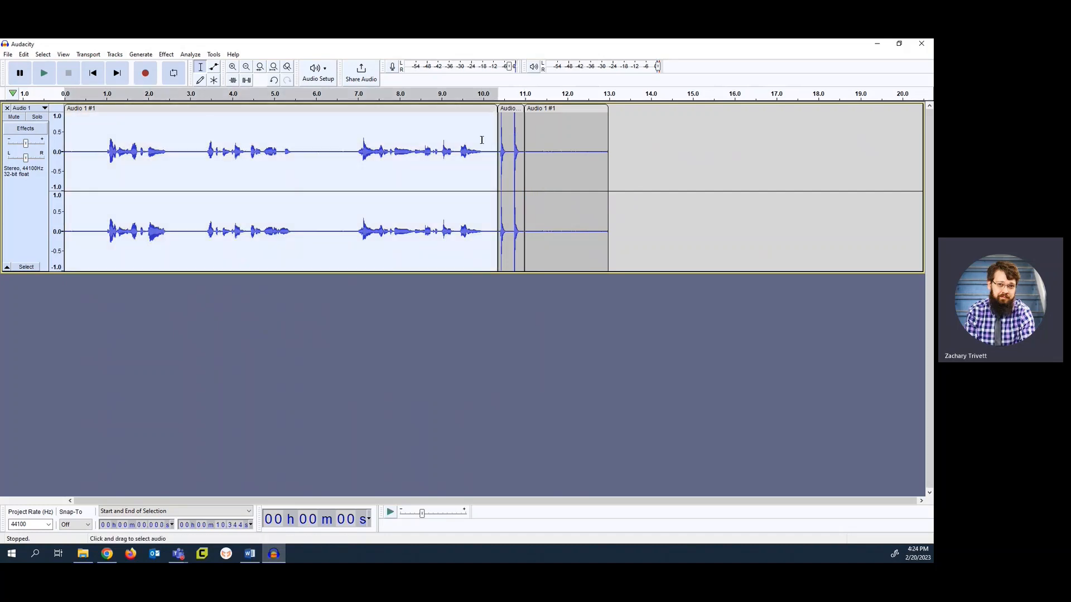
click(509, 108)
click(552, 109)
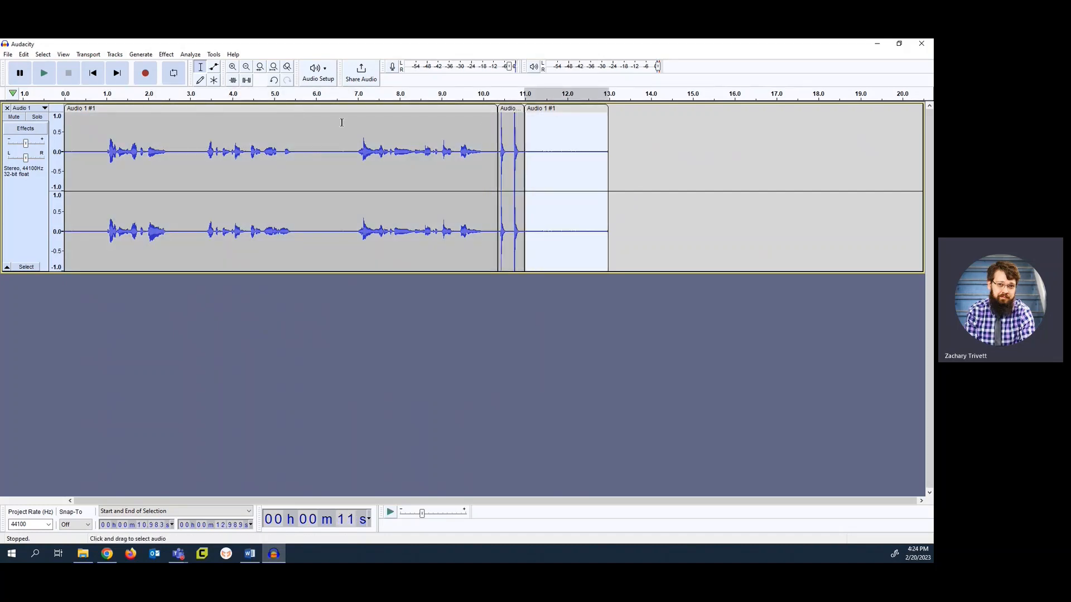
click(505, 107)
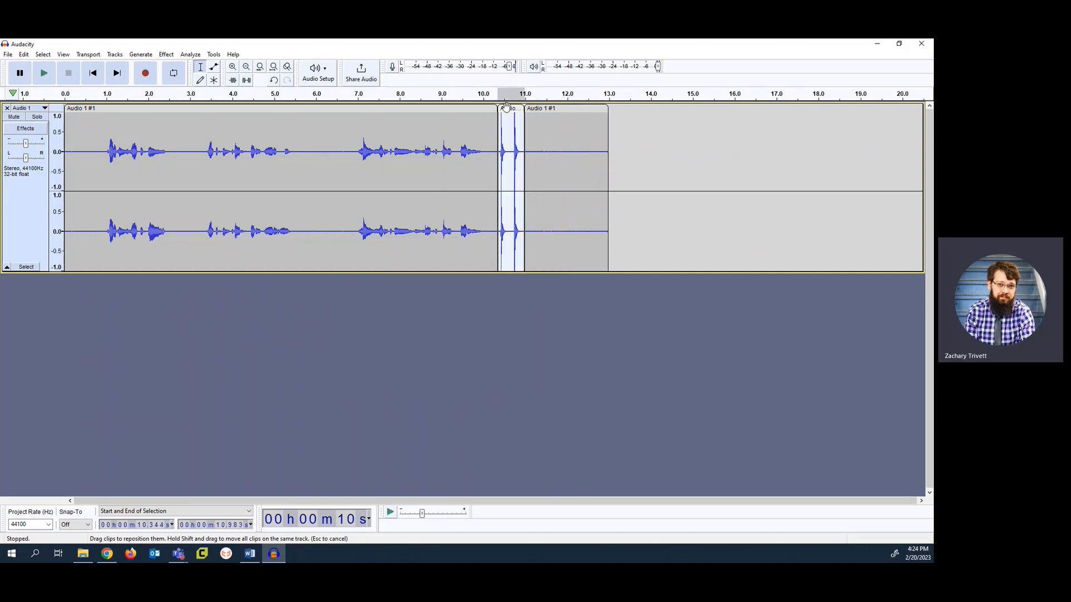
key(Delete)
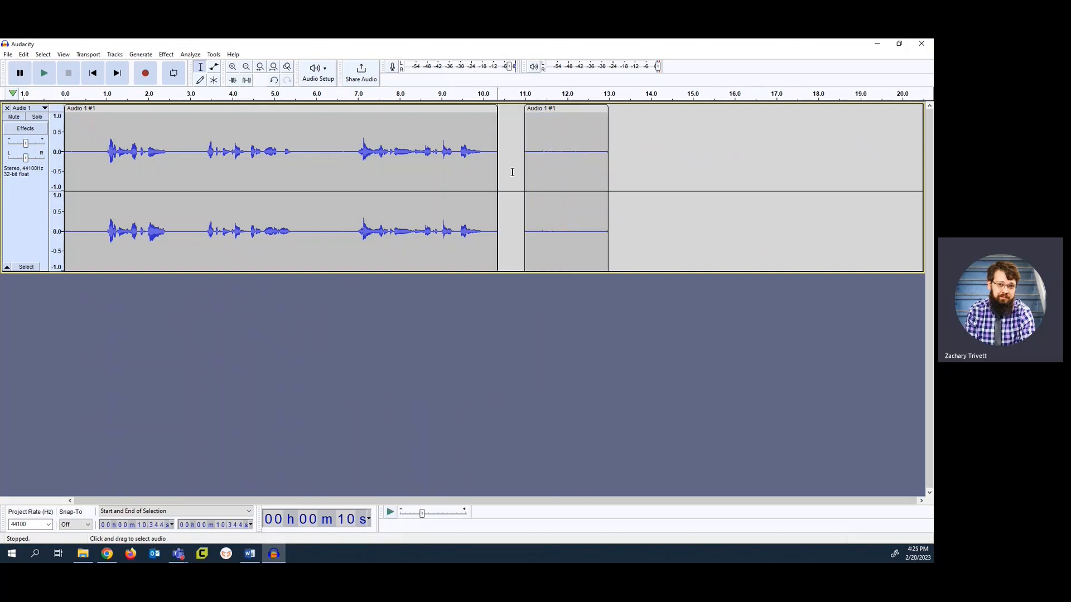
drag(559, 108, 533, 108)
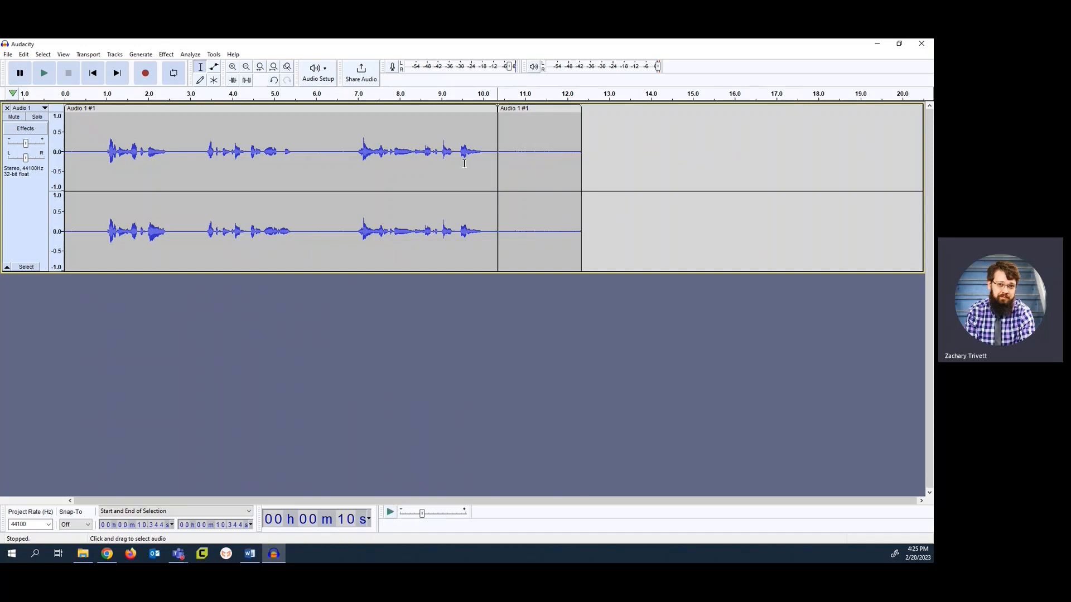
Undo the clip move and the deletion, and rejoin the three pieces into one clip at both split lines
key(ctrl+v)
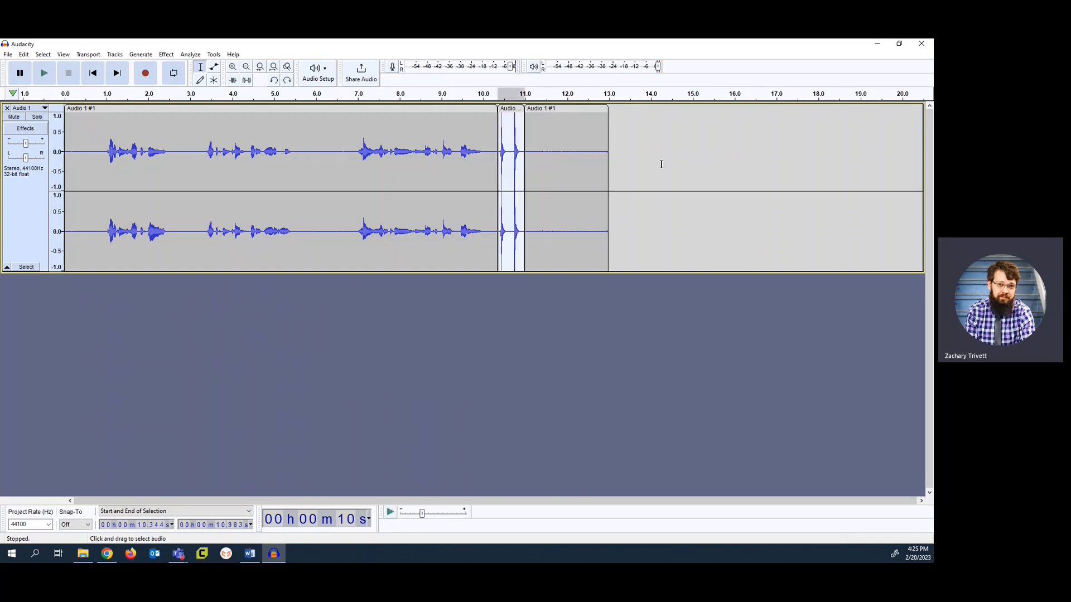
click(524, 164)
click(498, 161)
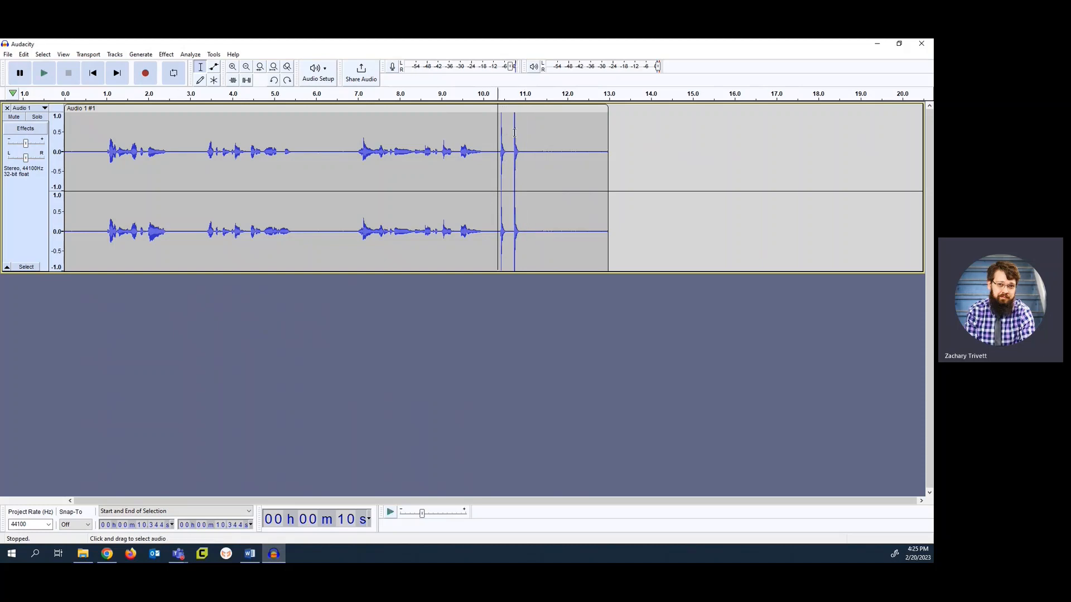
Silence the two loud spikes between about 10.28 s and 11.04 s, and select the pause from about 5.46 s to 6.99 s
drag(495, 144, 526, 146)
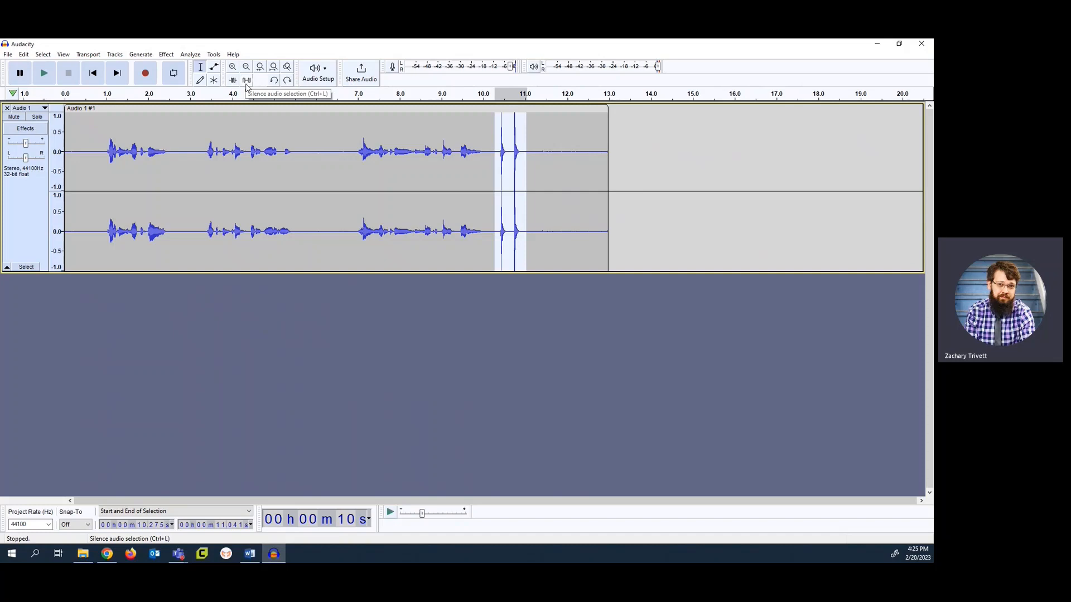
click(246, 81)
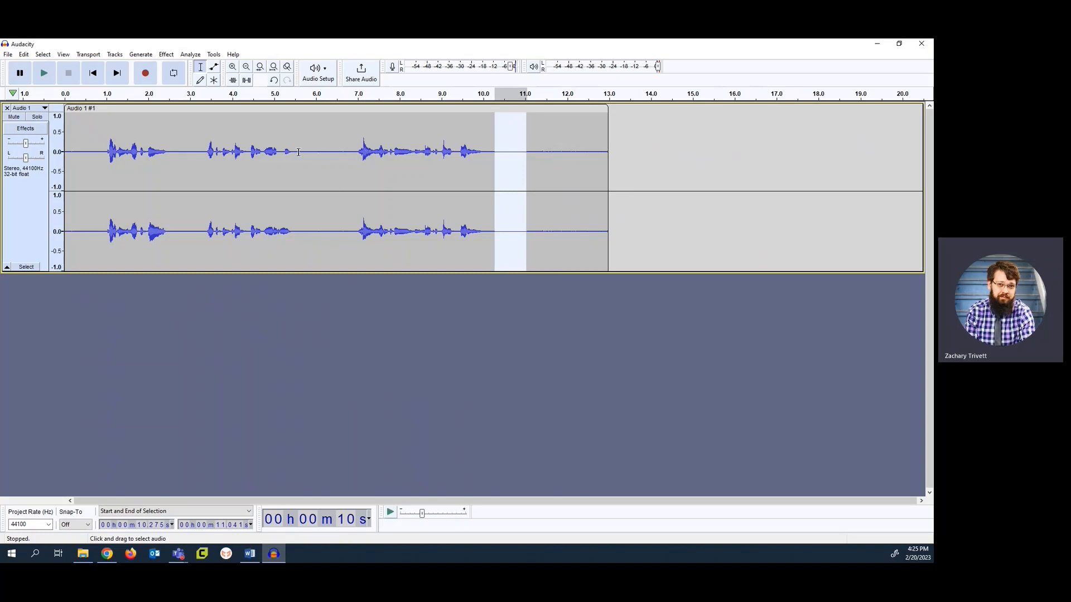
drag(294, 150, 356, 144)
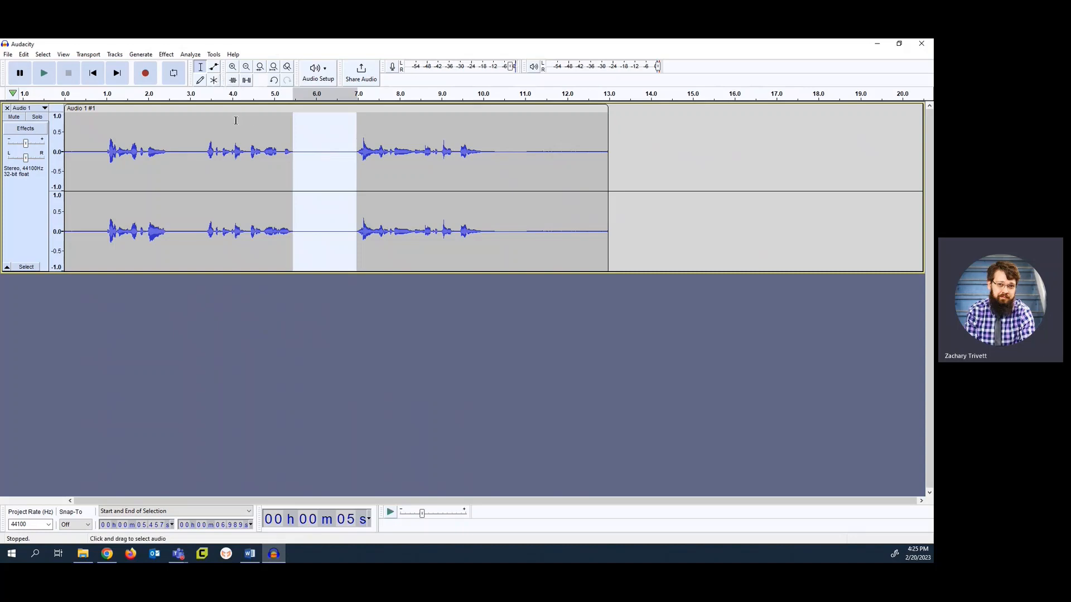
Select the entire voice track, switch to the Envelope tool and play back the start of the clip
click(26, 266)
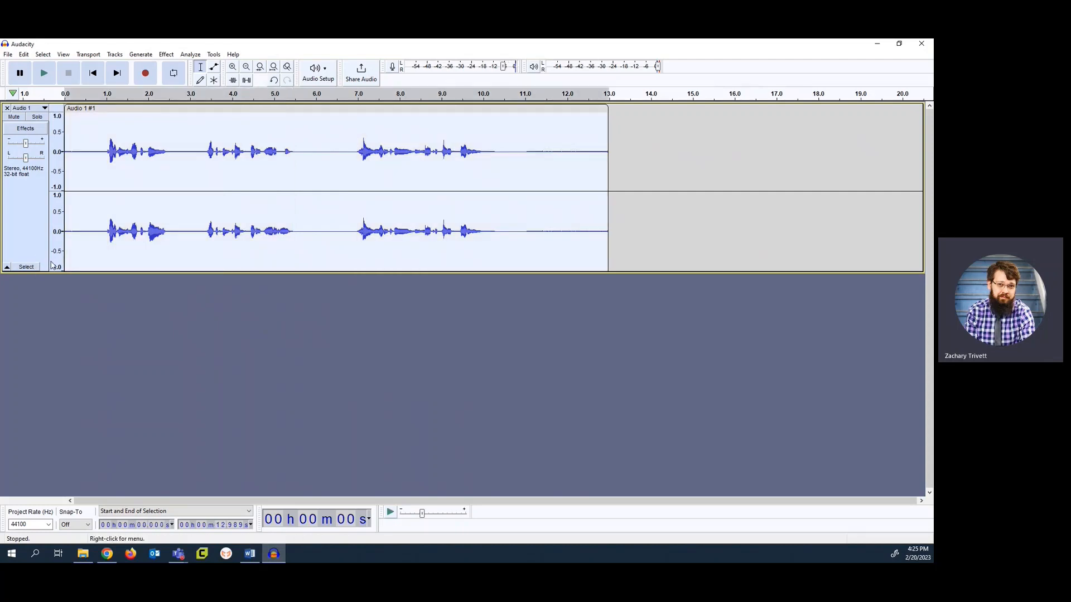
click(214, 68)
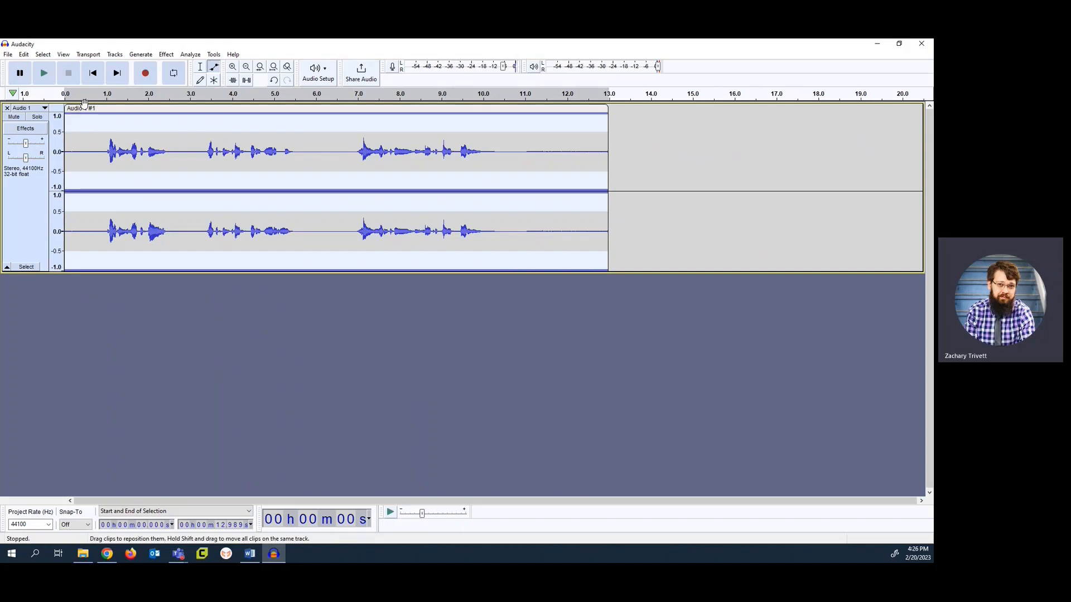
click(84, 101)
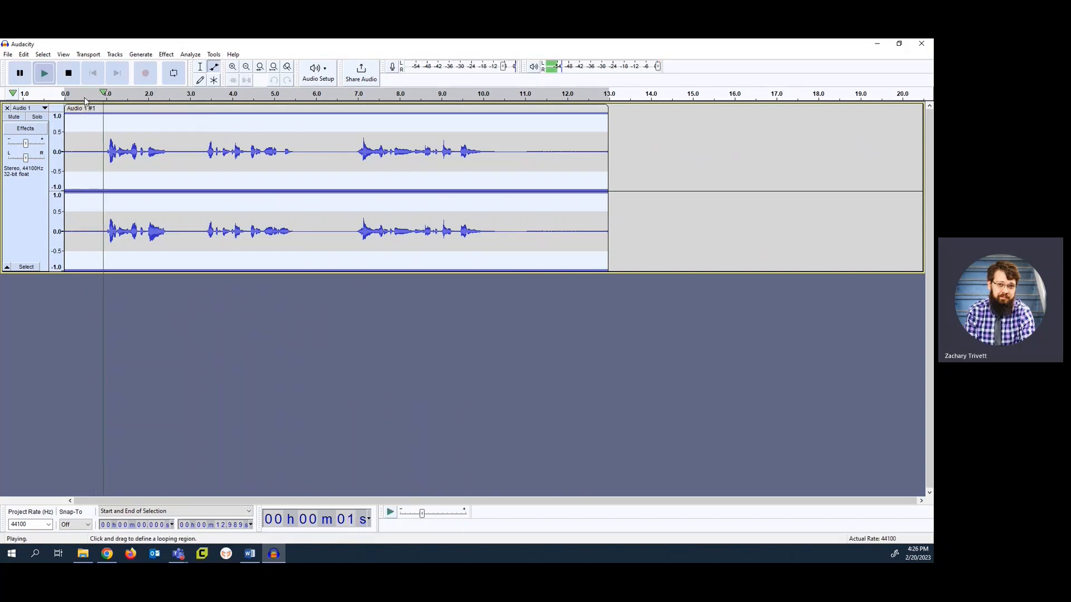
key(space)
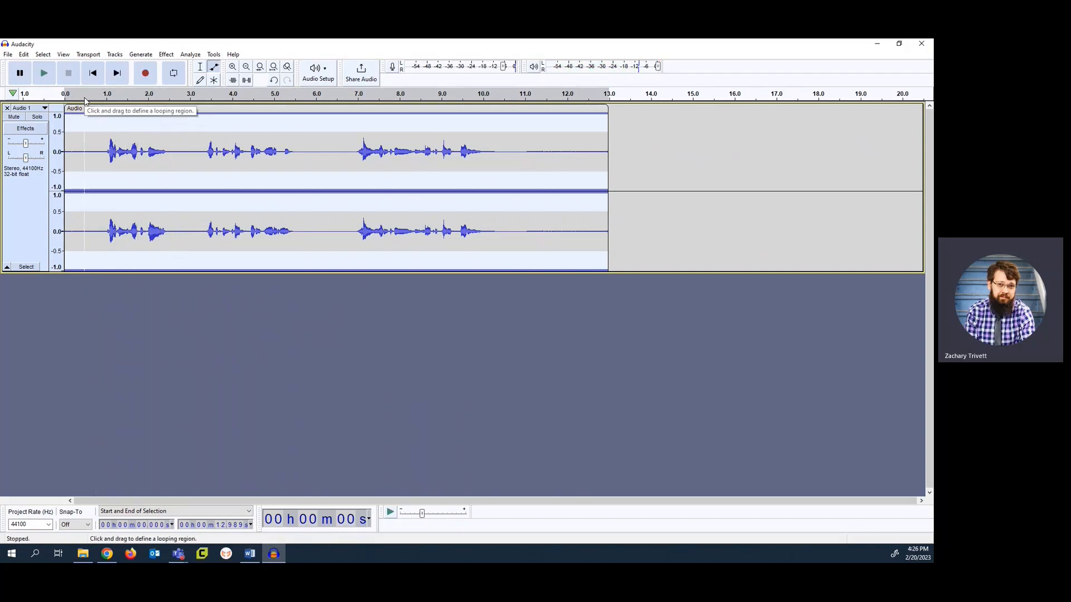
Lower the whole voice clip's amplitude envelope to about 0.15 and play back the start
drag(169, 117, 161, 145)
click(93, 96)
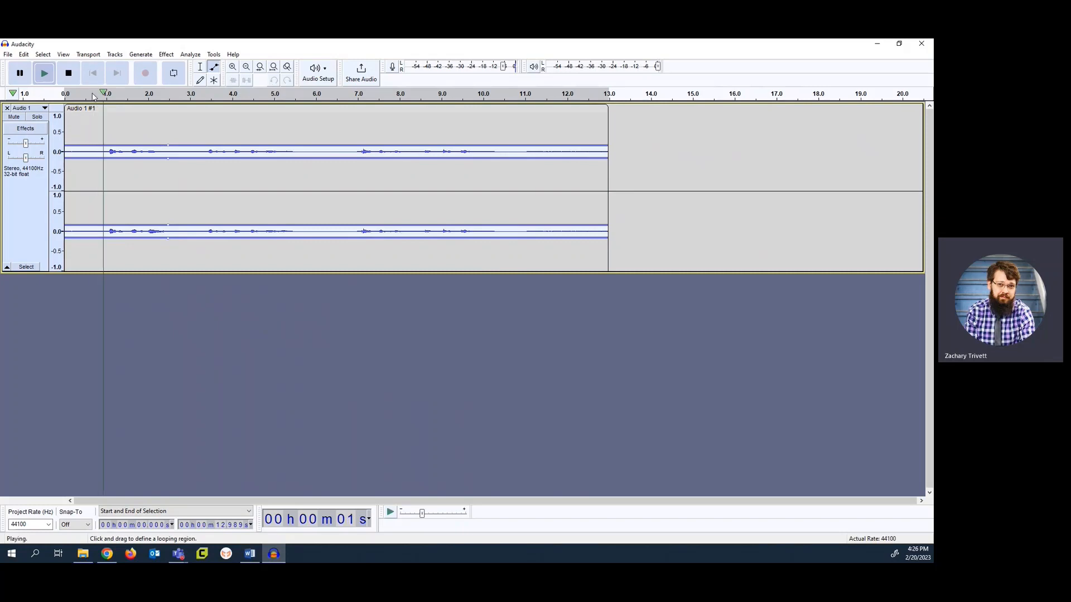
key(space)
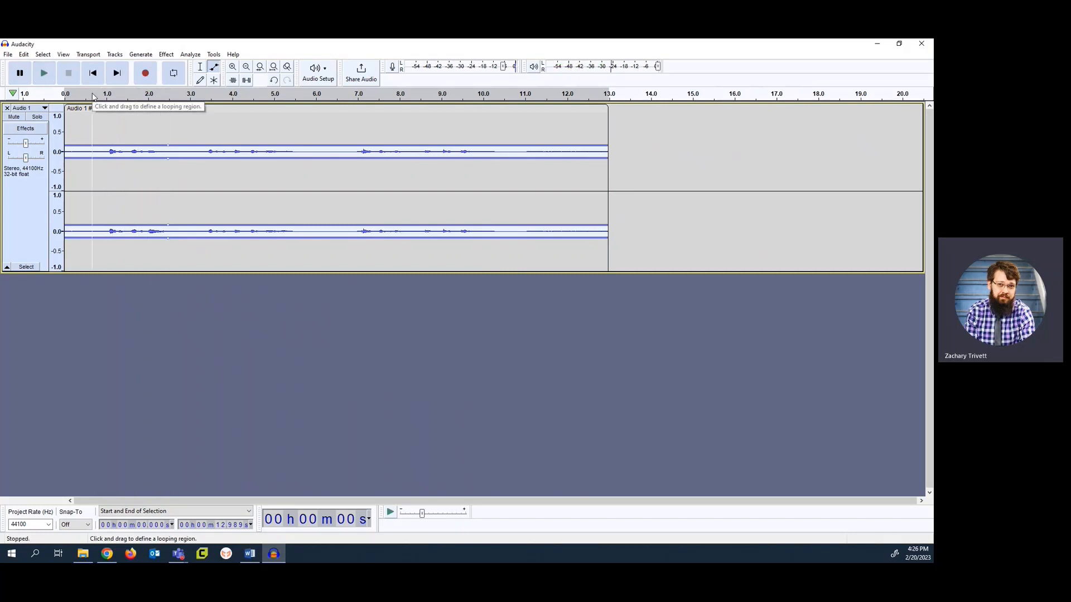
Undo the extra envelope adjustment and raise the voice clip's envelope back to nearly full level
drag(182, 146, 184, 132)
key(ctrl+z)
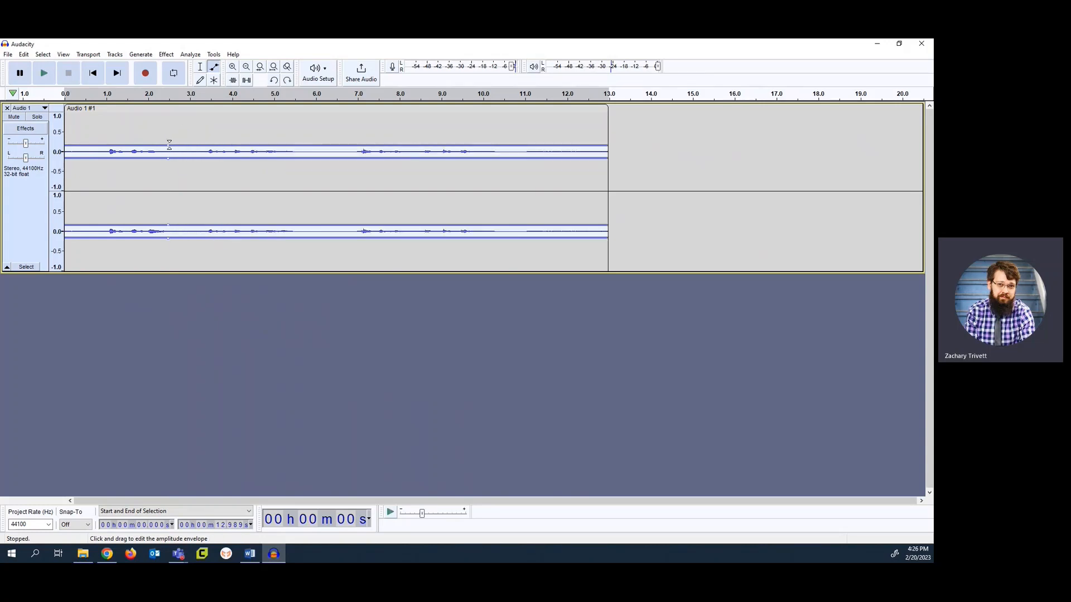
drag(169, 144, 166, 115)
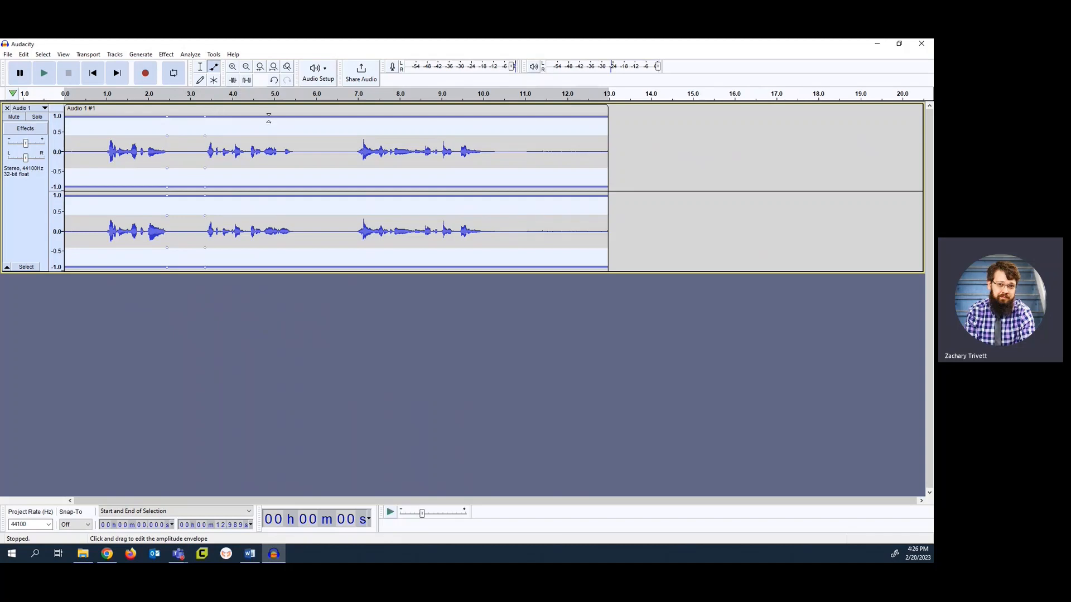
Shape the voice envelope to about 0.65 up to 2.5 s, rising to full level from about 3.4 s onward, and play it back
click(299, 118)
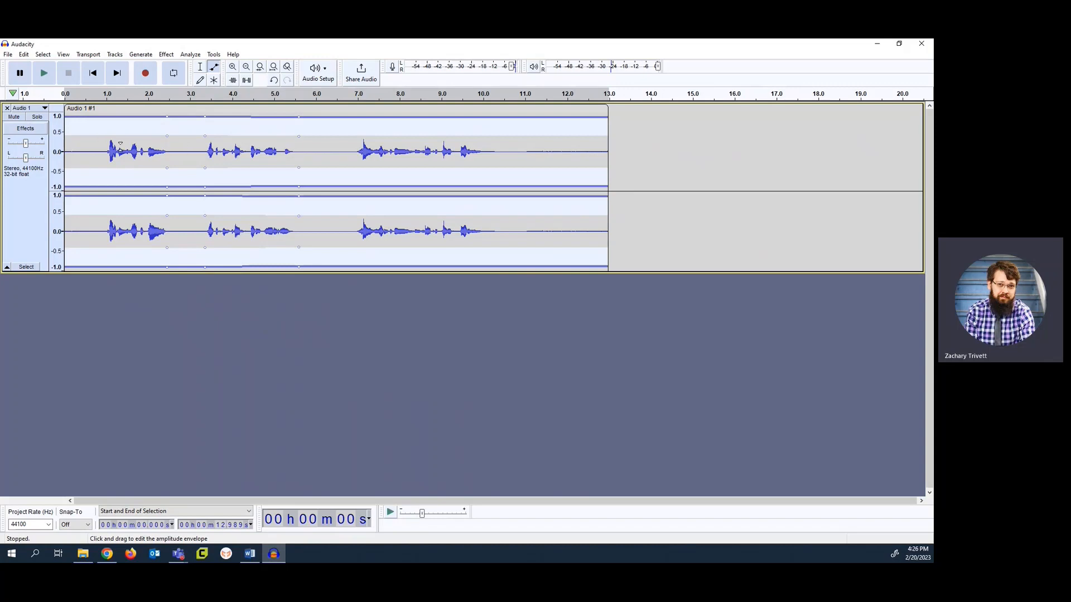
drag(143, 116, 169, 126)
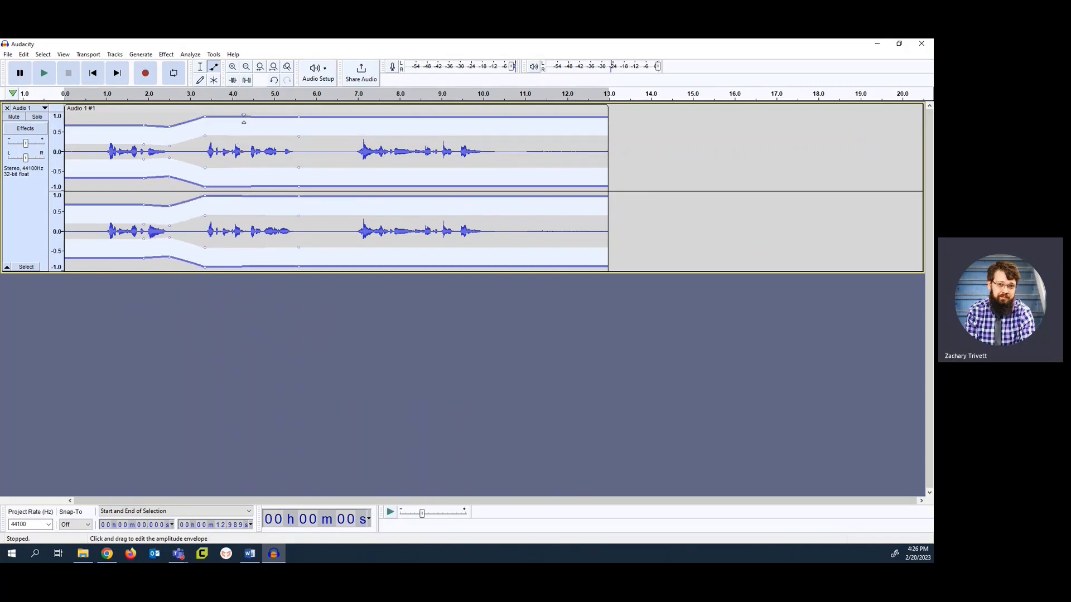
drag(246, 117, 206, 114)
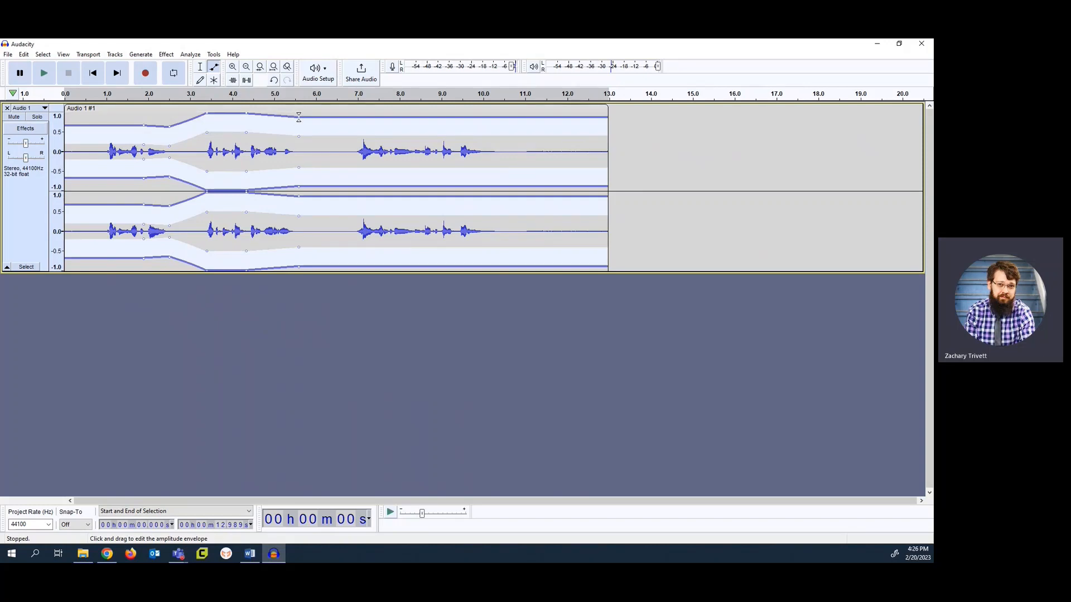
drag(299, 117, 300, 114)
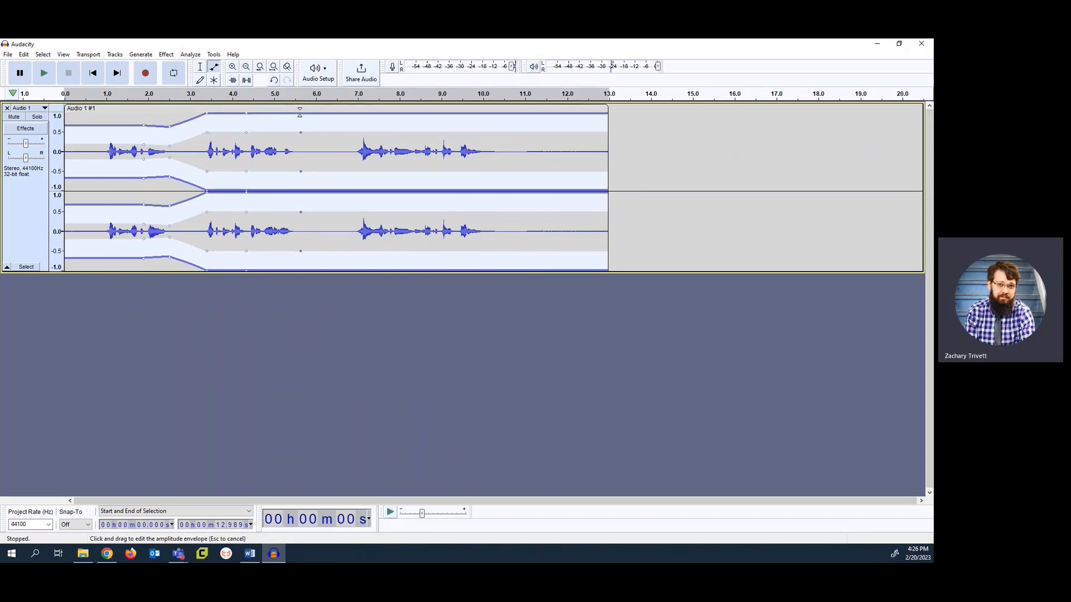
click(94, 98)
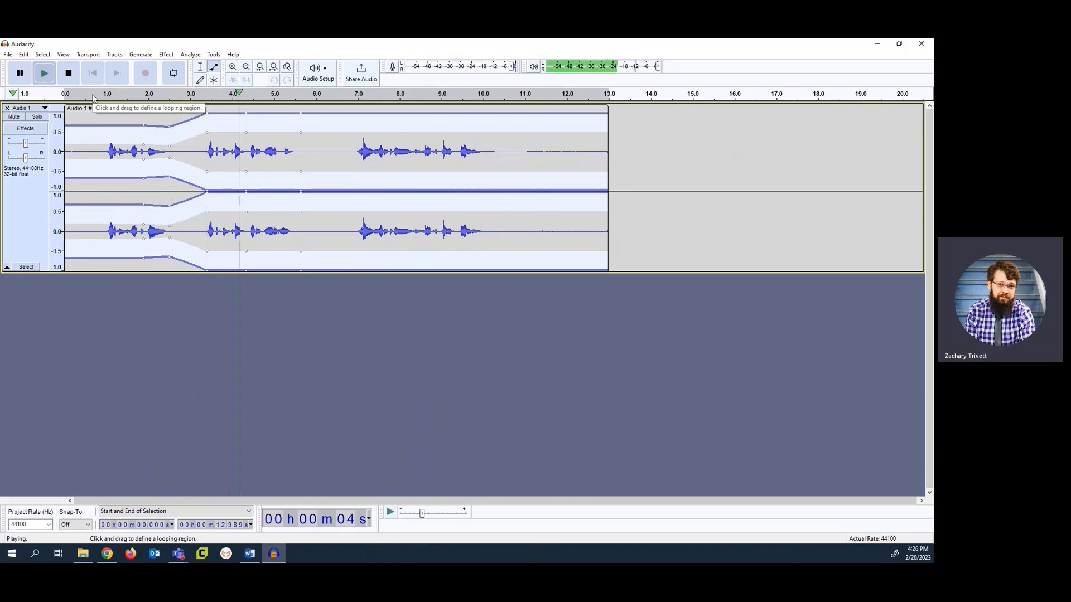
key(space)
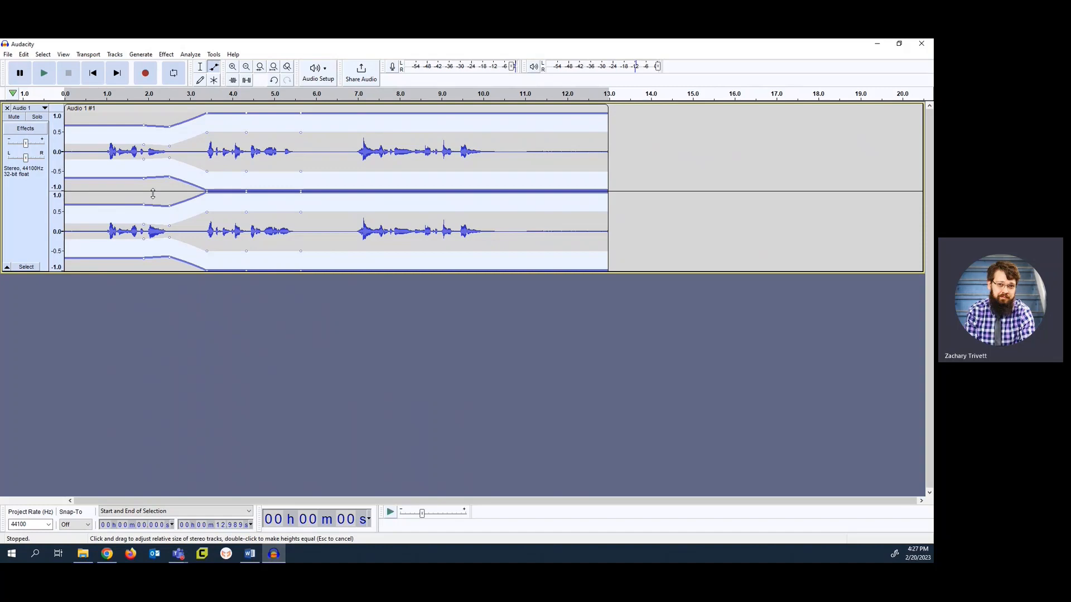
Import the easy-lifestyle music file from the Downloads folder as a second audio track
click(9, 55)
mouse_move(36, 137)
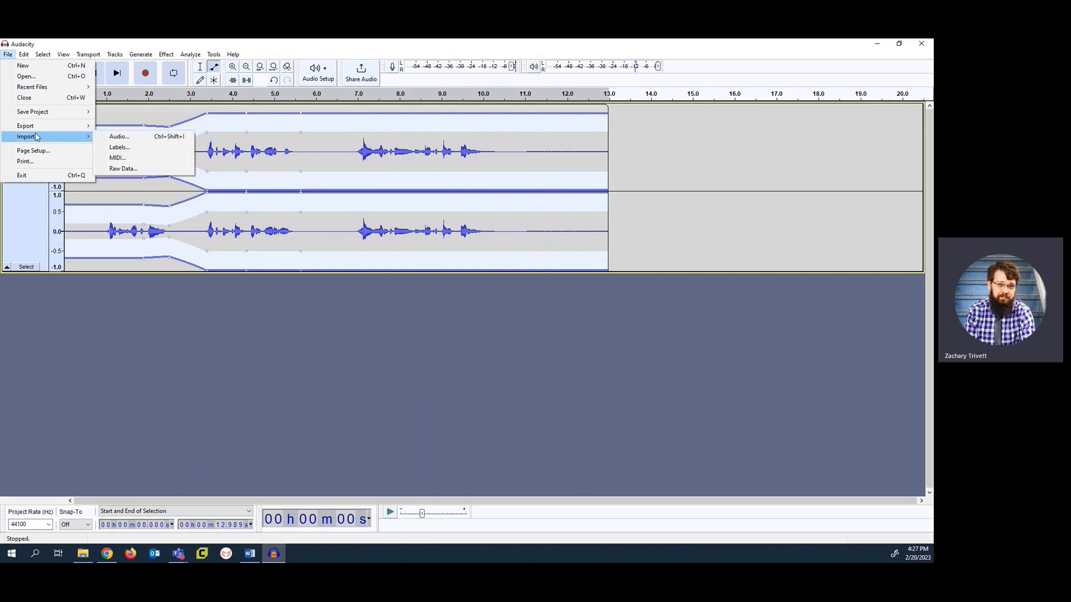
click(114, 138)
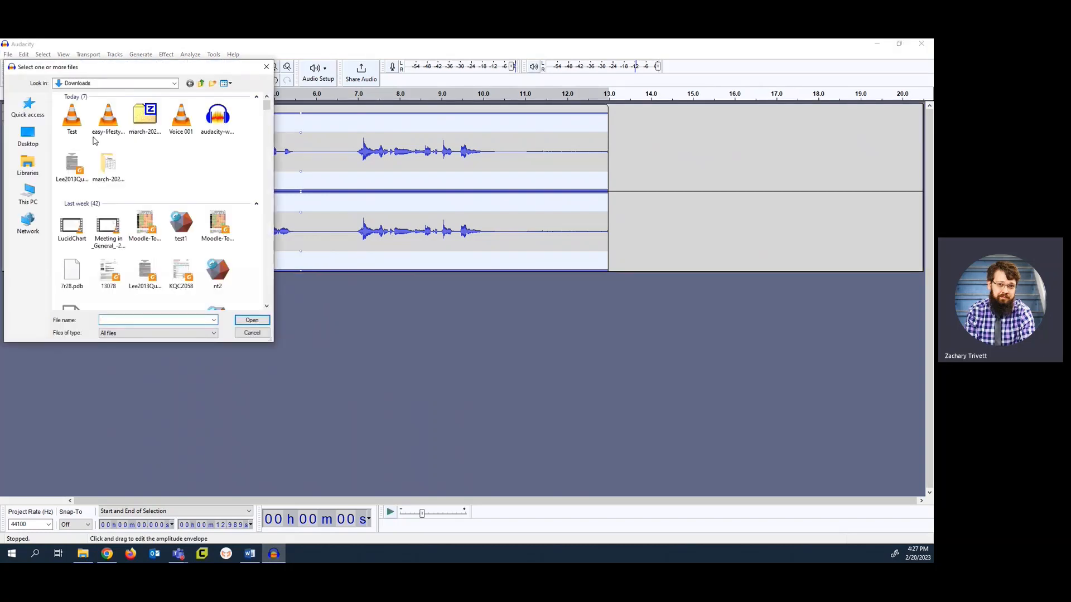
click(108, 124)
click(260, 321)
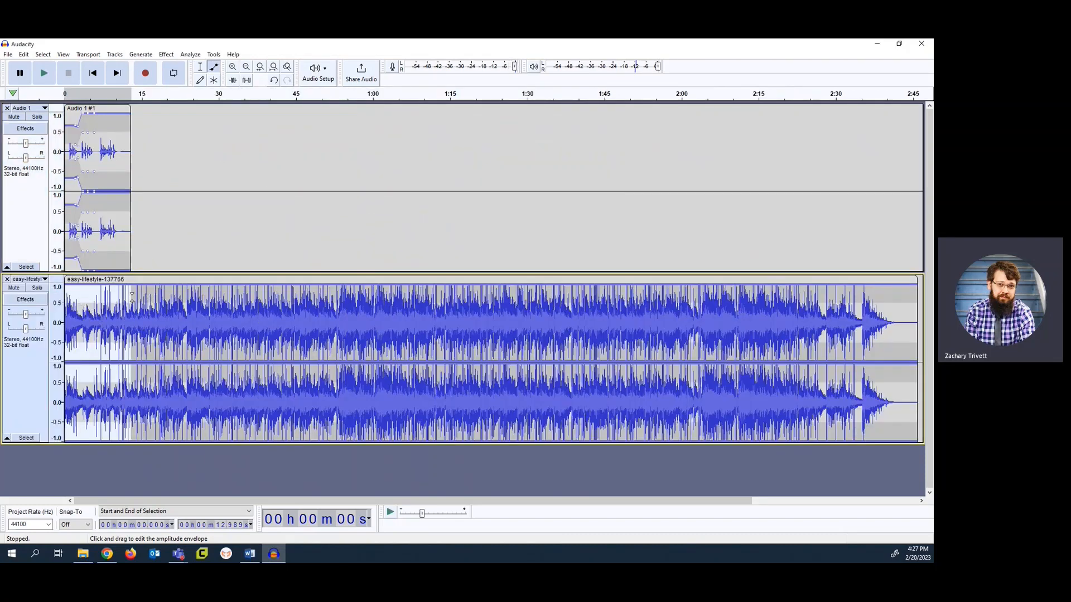
Split the music clip at the end of the voice clip, at 12.989 s, and delete the remaining music
click(200, 67)
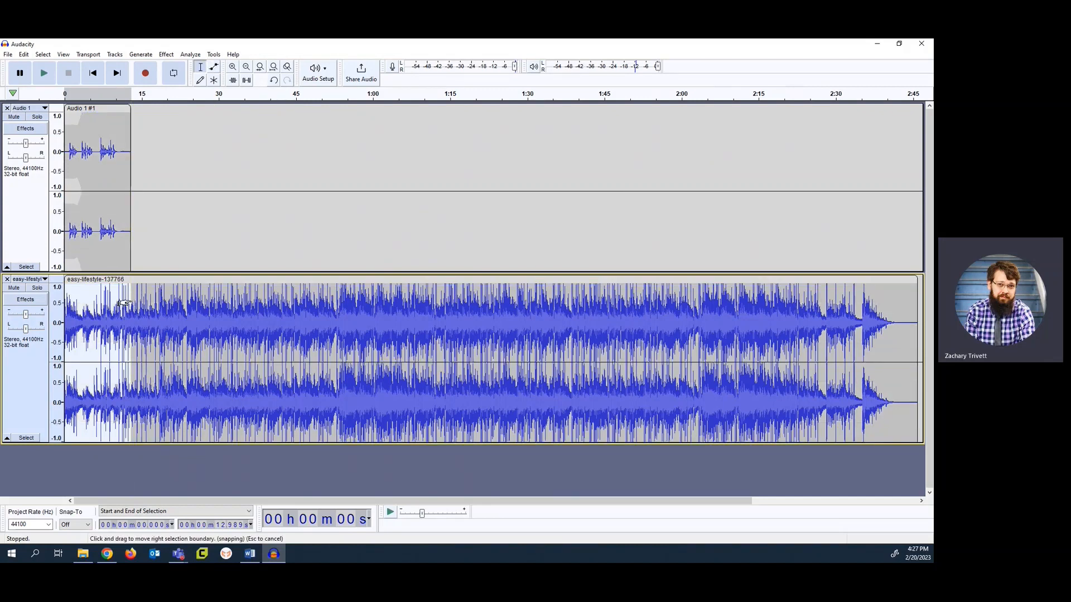
right_click(132, 301)
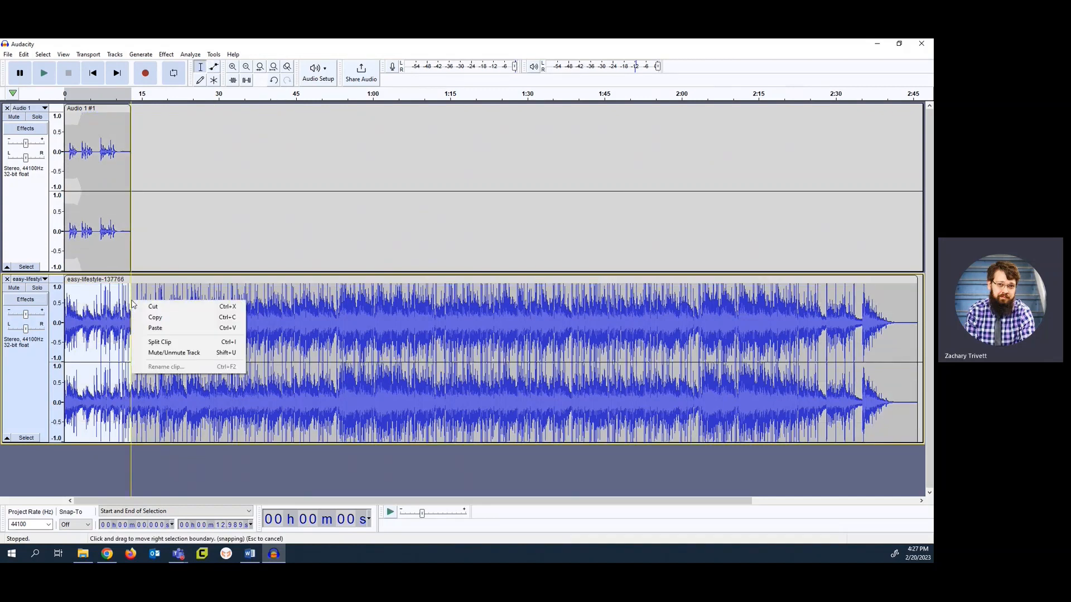
click(159, 342)
click(173, 280)
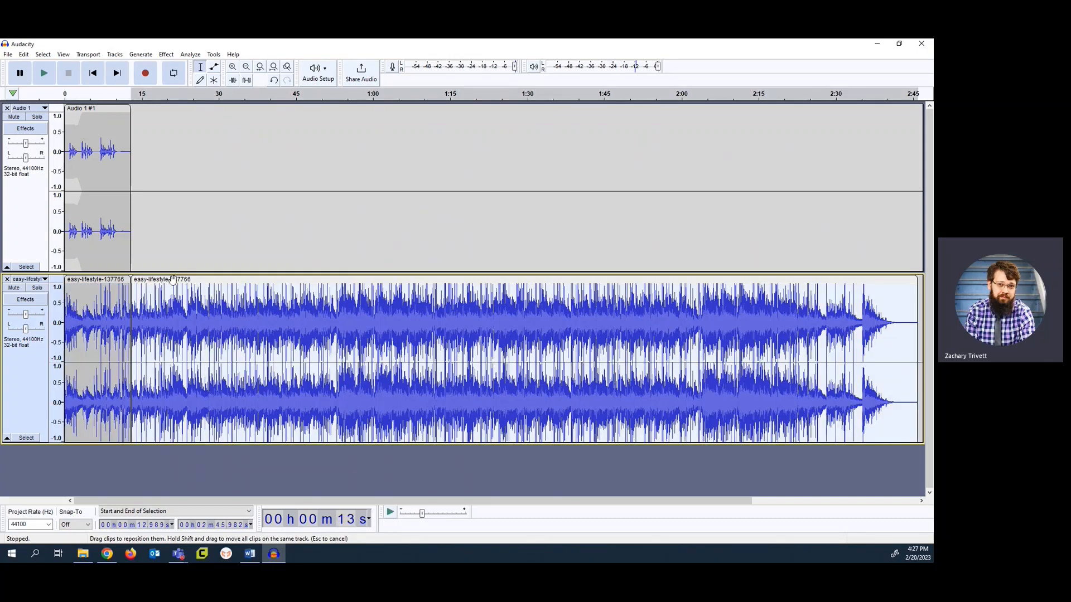
key(Delete)
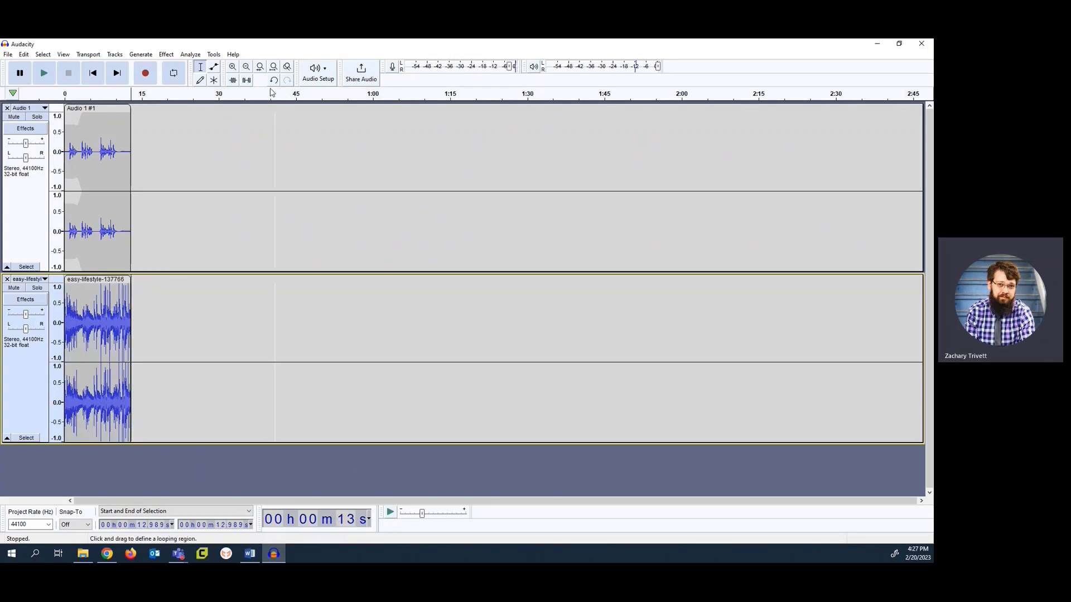
Lower the whole music clip's amplitude envelope to about 0.15 and play back both tracks together
click(237, 70)
click(234, 68)
click(234, 68)
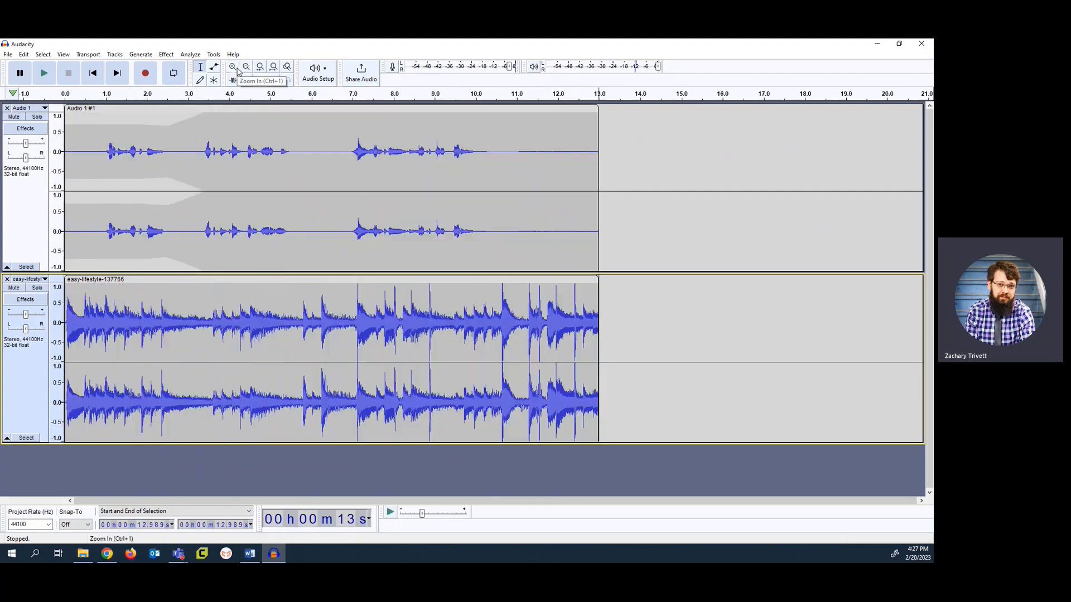
click(235, 68)
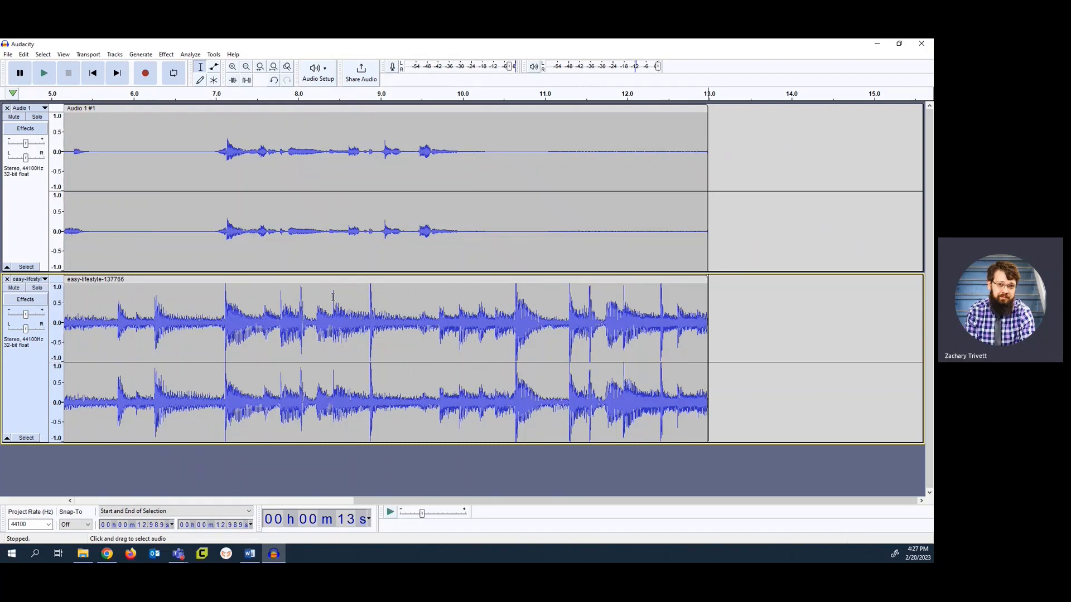
click(330, 279)
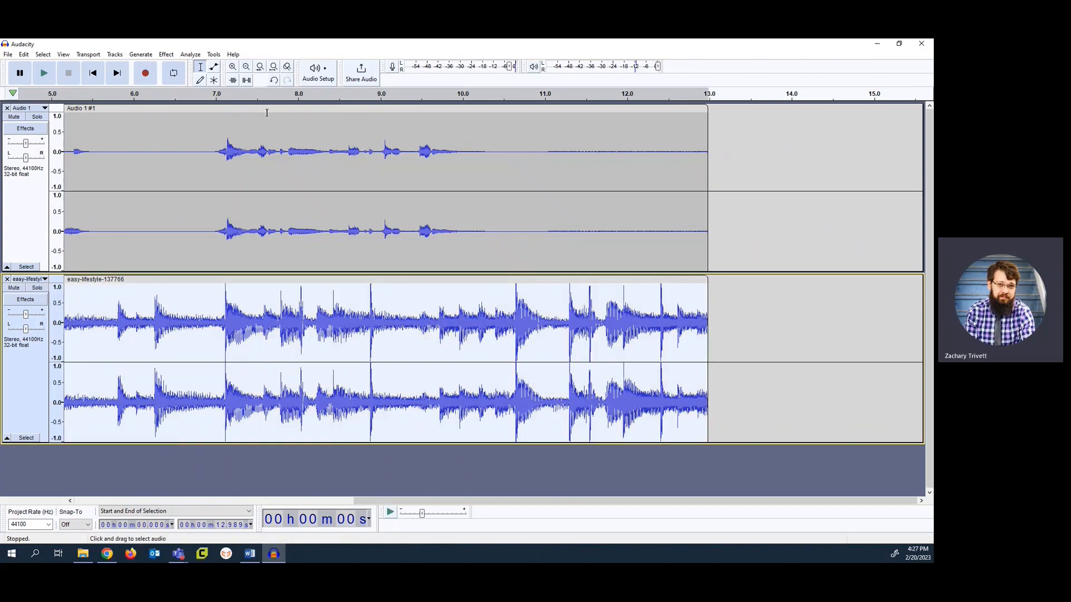
key(F2)
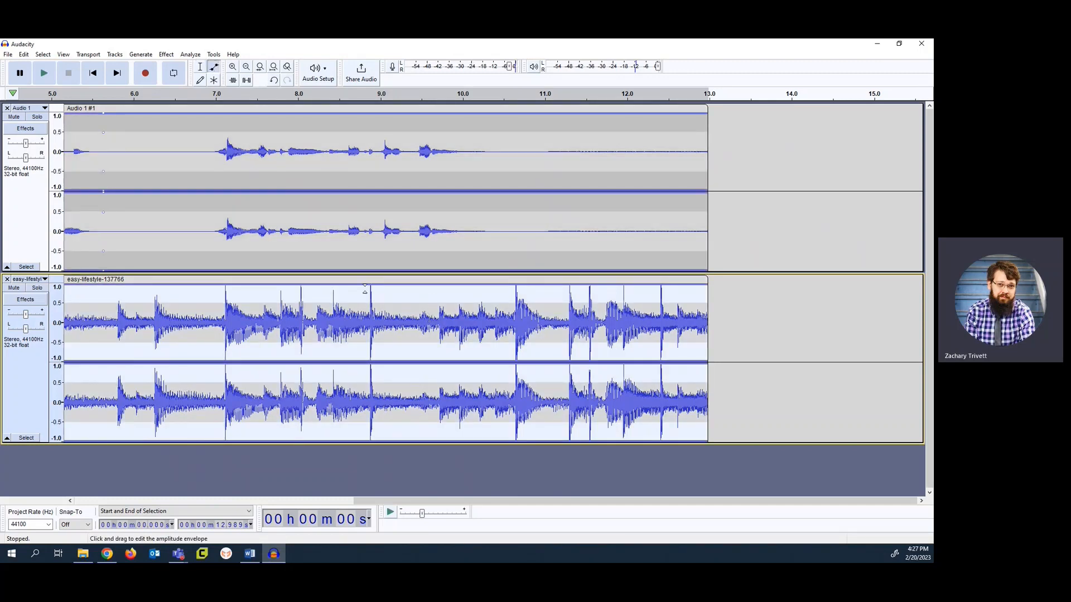
drag(366, 288, 363, 316)
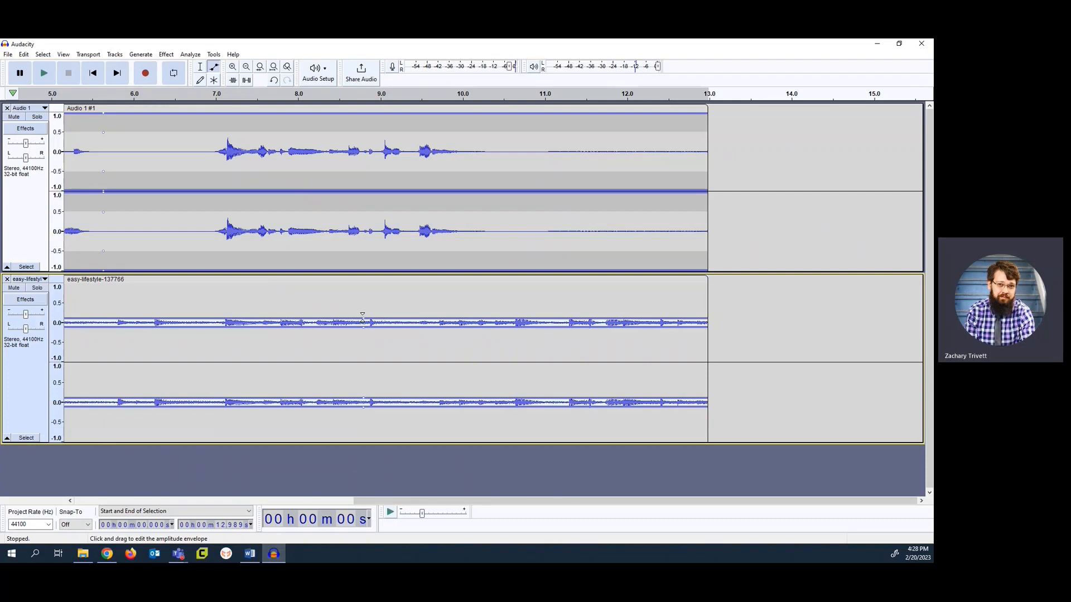
click(71, 96)
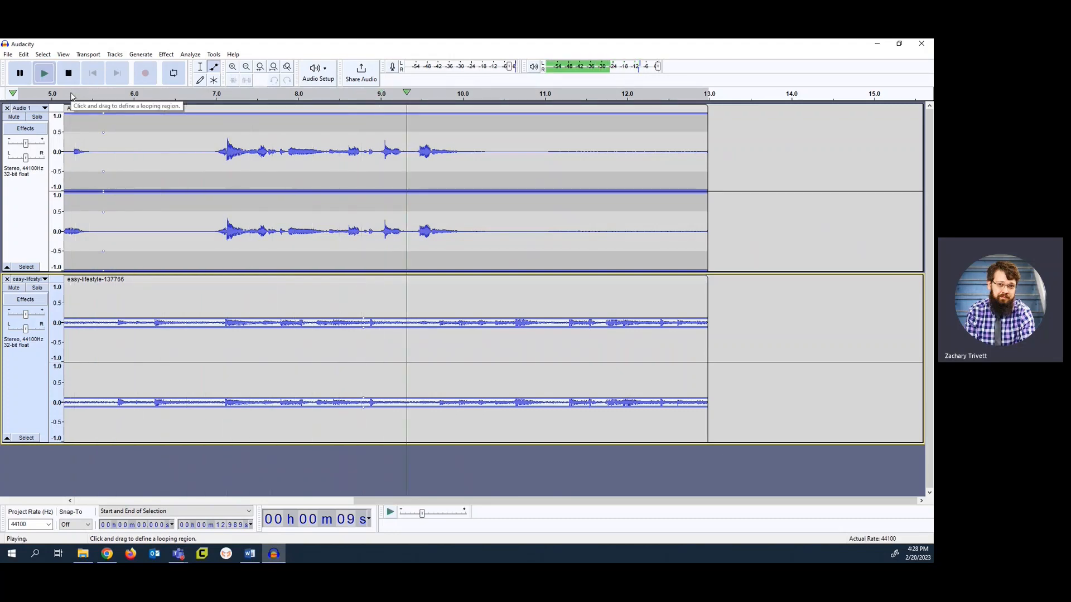
key(space)
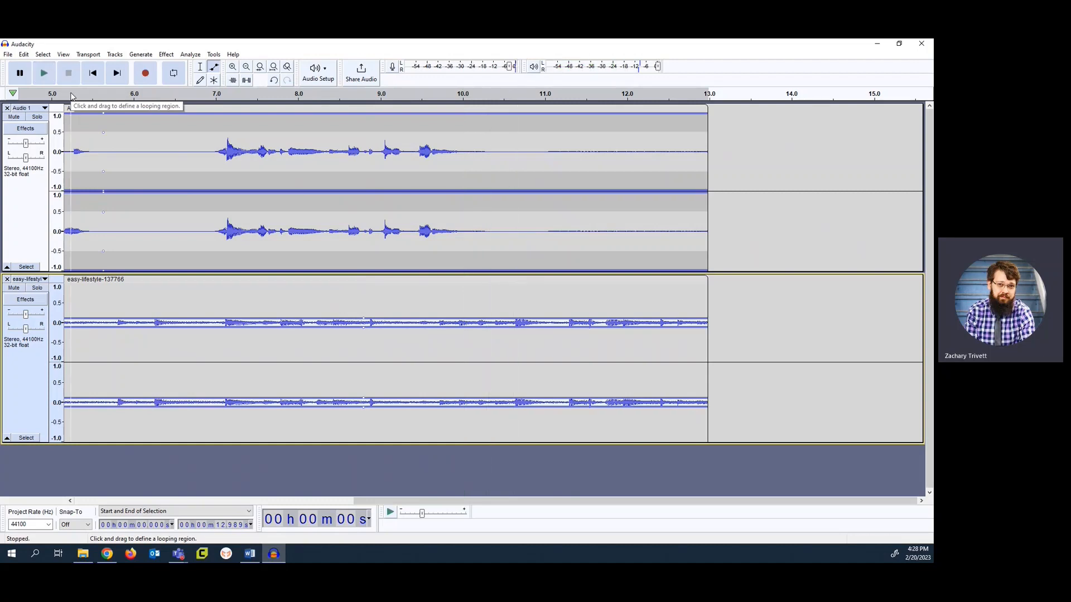
Readjust the music clip's envelope to about 0.3 and move the music track above the voice track
click(364, 316)
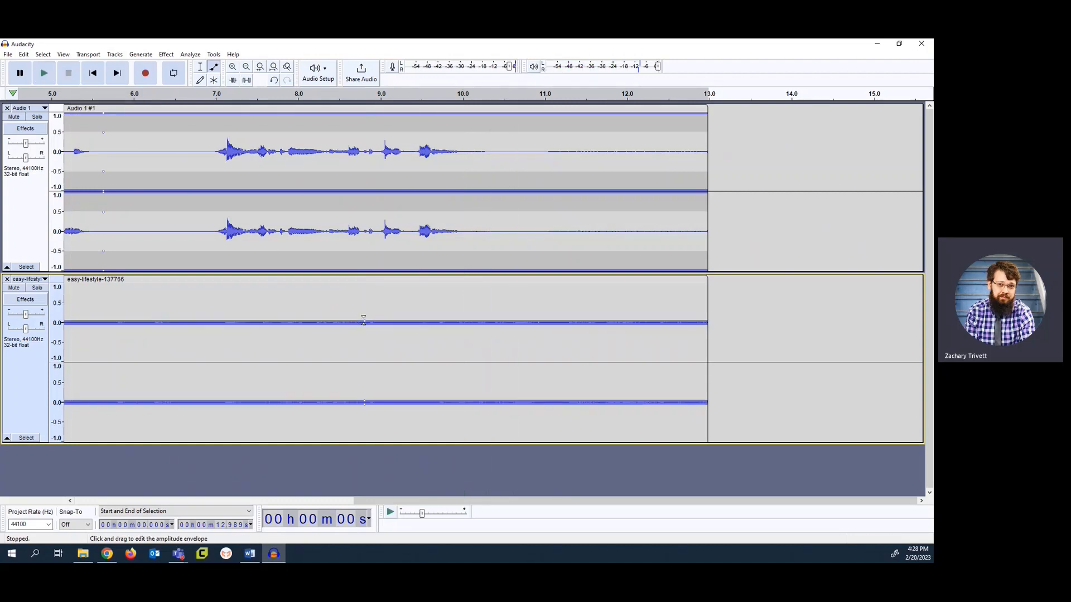
drag(363, 317, 363, 316)
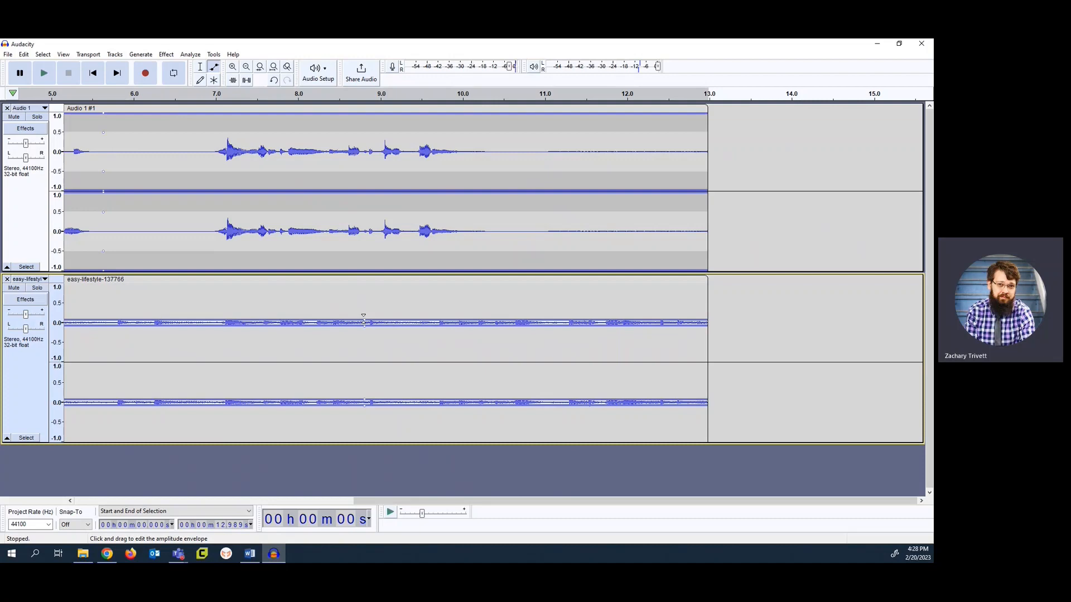
drag(363, 315, 363, 308)
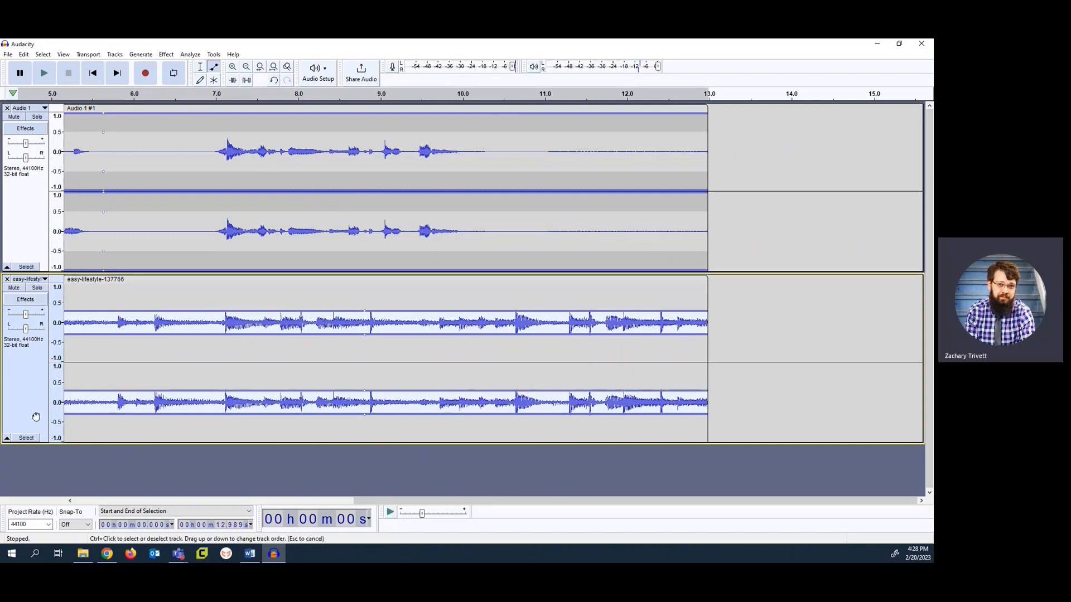
drag(30, 411, 20, 114)
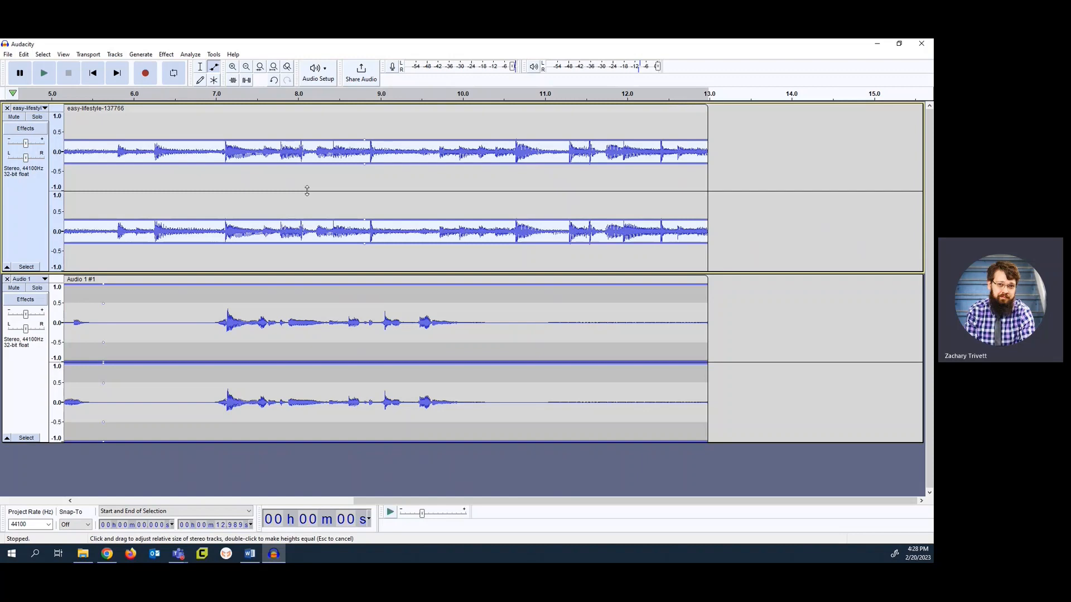
Try raising the music clip's envelope to 1.0 at about 7.9 s, and undo the change
click(290, 113)
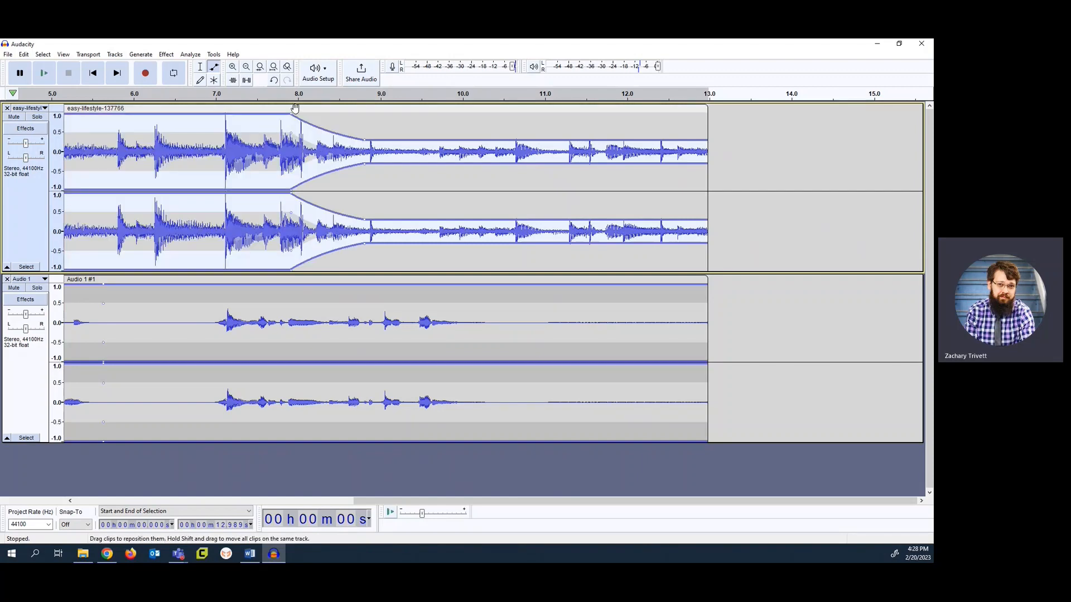
key(ctrl+z)
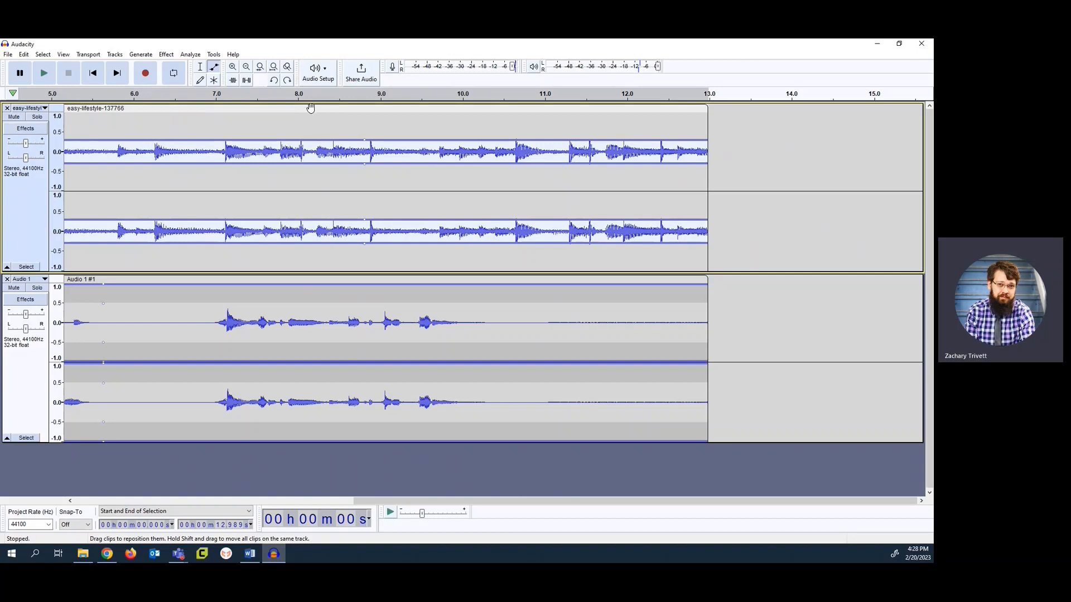
Apply Auto Duck to the music track with an outer fade down length of 1.1 s and outer fade up length of 1.02 s
key(F1)
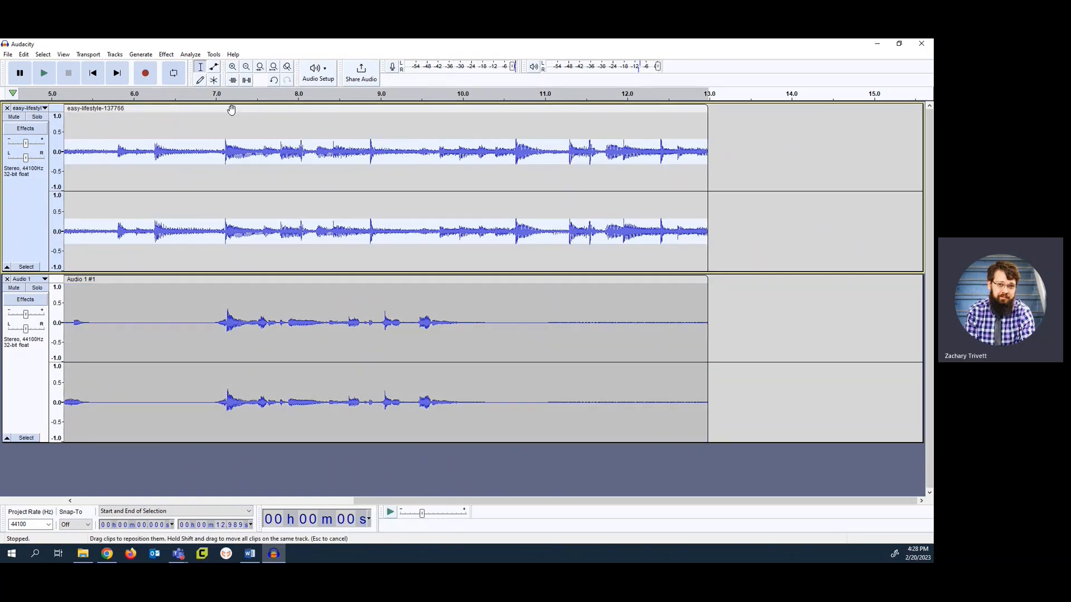
click(167, 56)
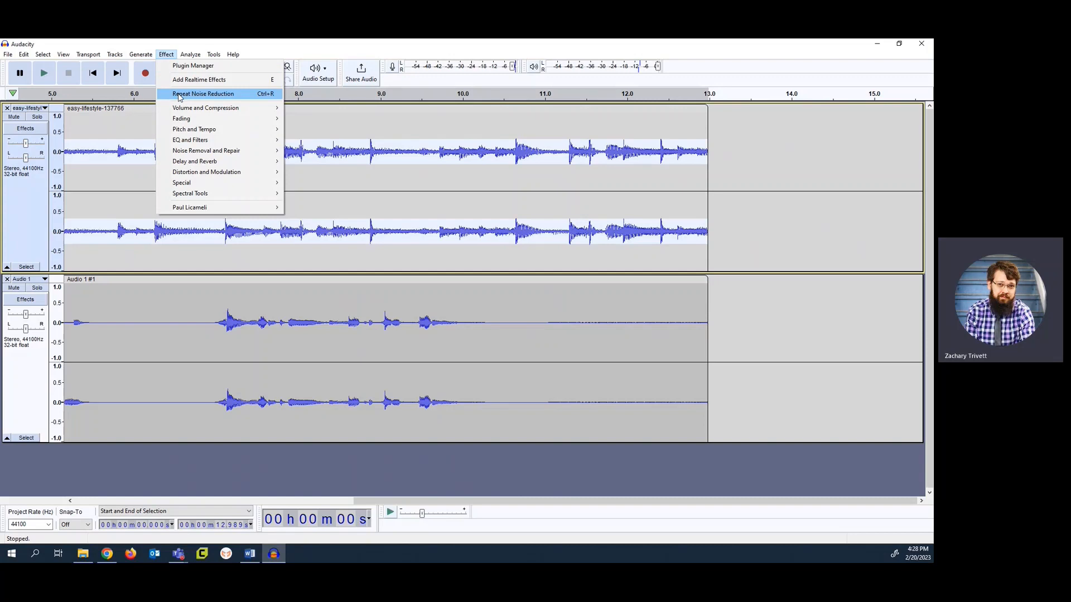
mouse_move(202, 151)
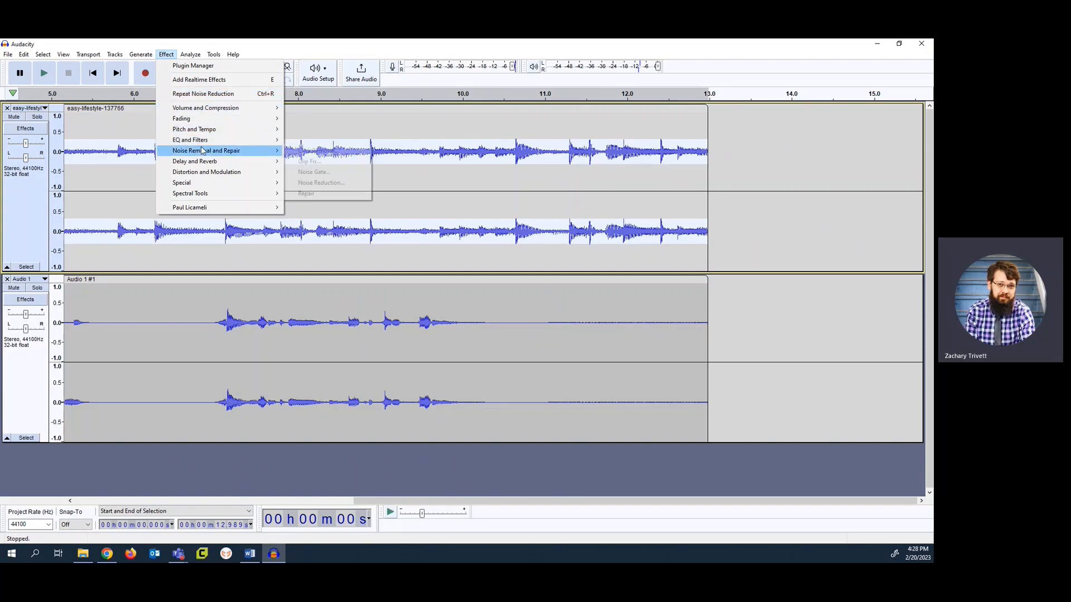
mouse_move(204, 110)
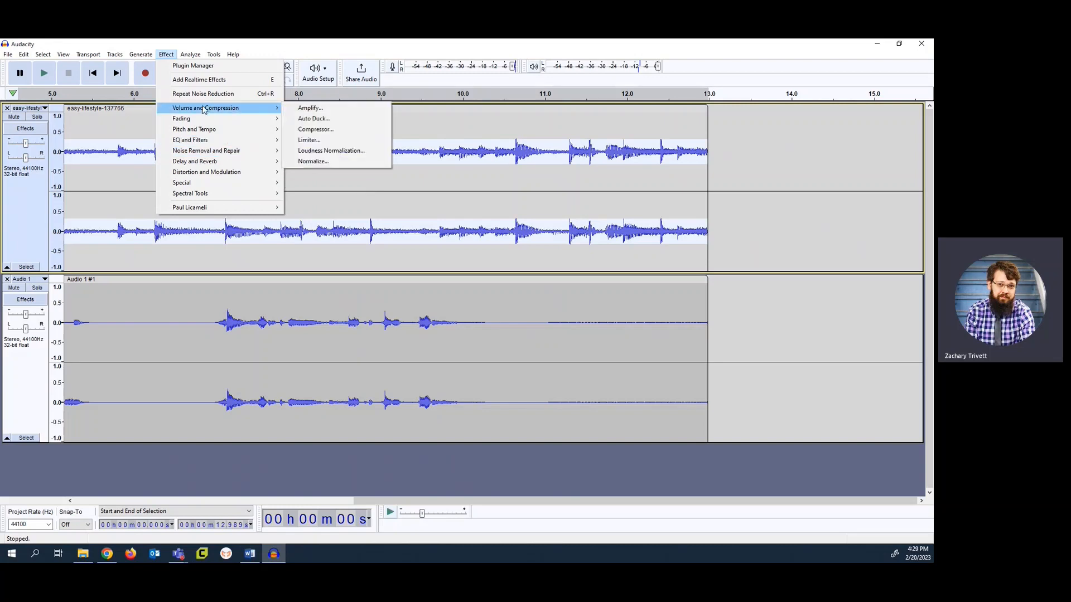
click(306, 119)
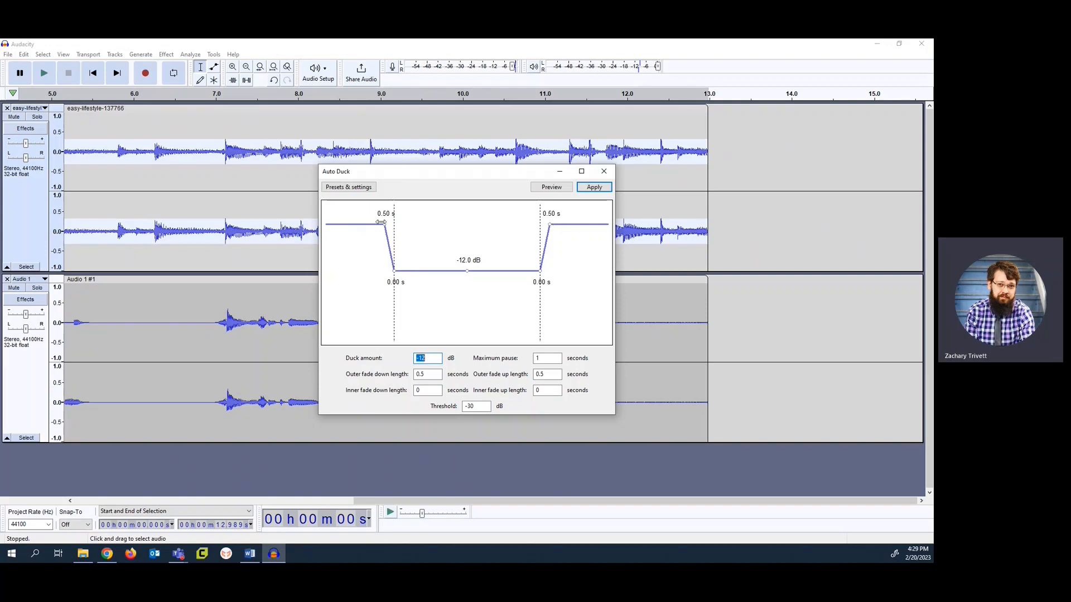
drag(384, 224, 372, 224)
drag(550, 224, 560, 224)
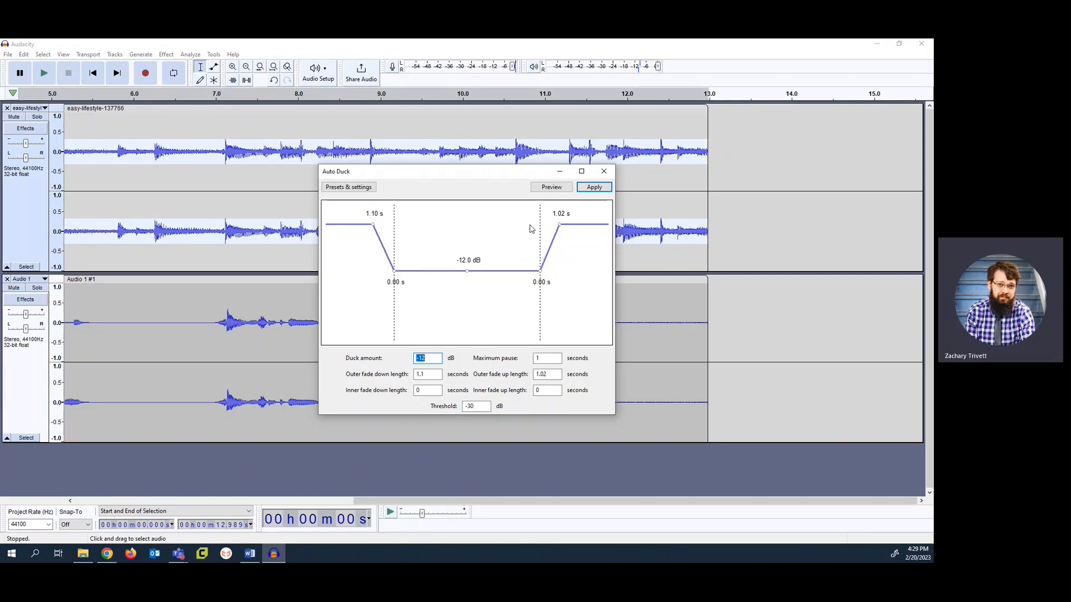
click(592, 188)
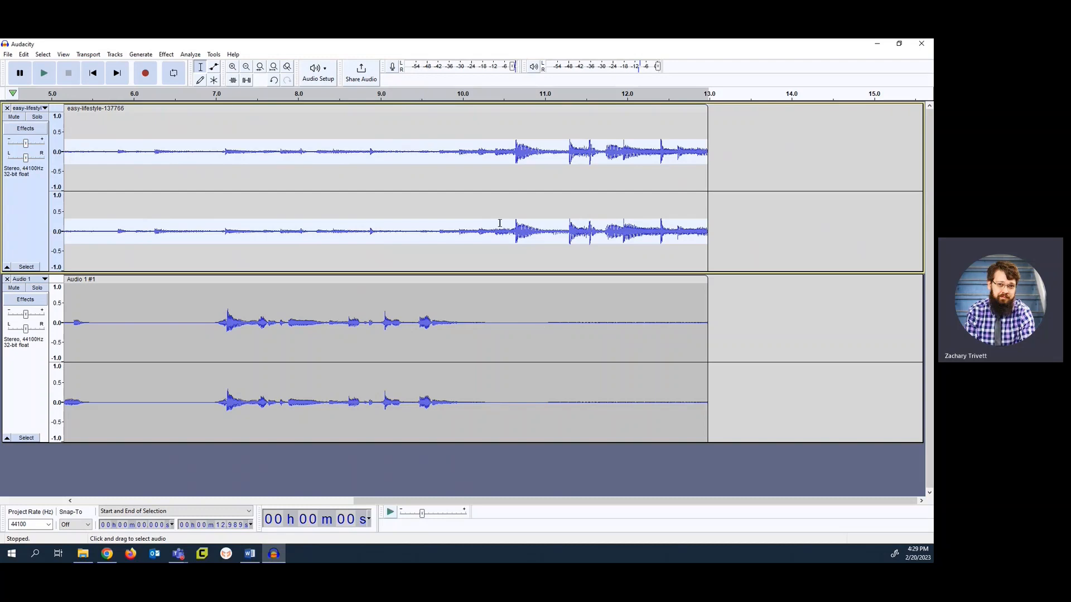
Split both the music clip and the voice clip at 11.000 s
click(68, 99)
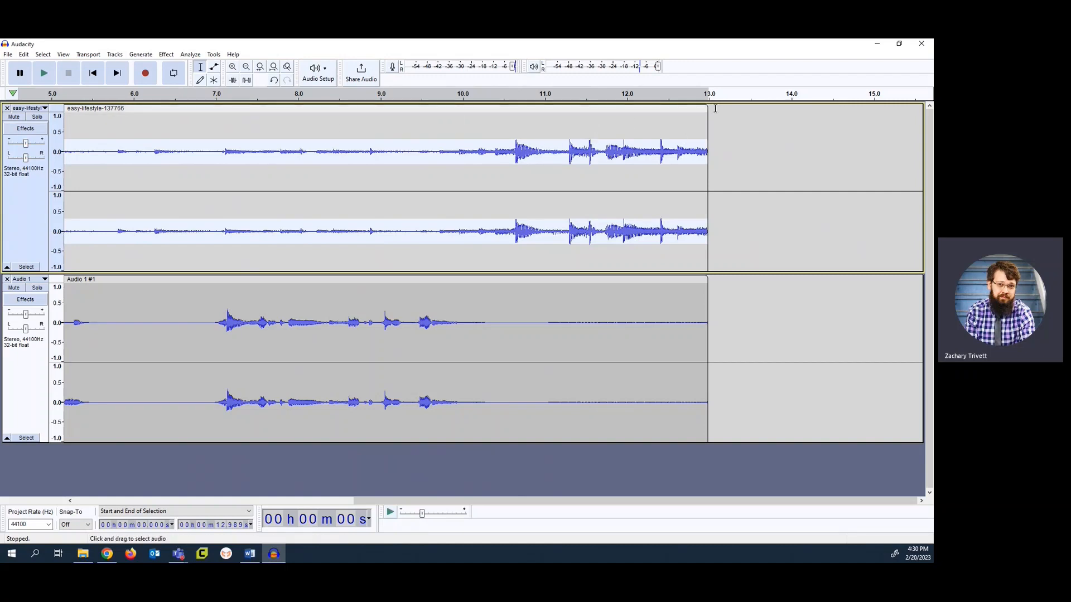
click(545, 119)
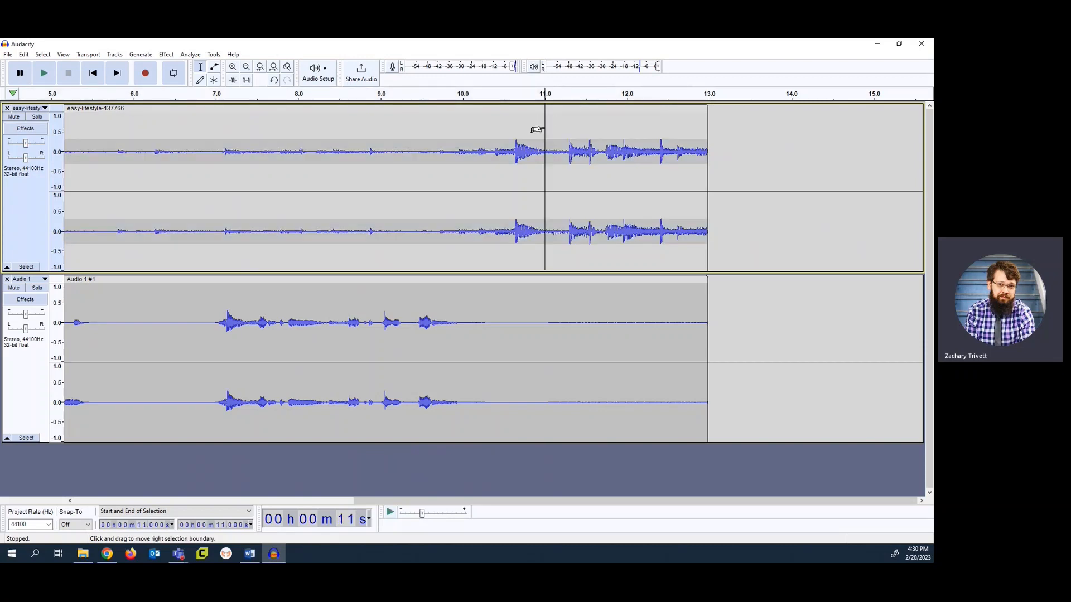
right_click(538, 129)
click(563, 168)
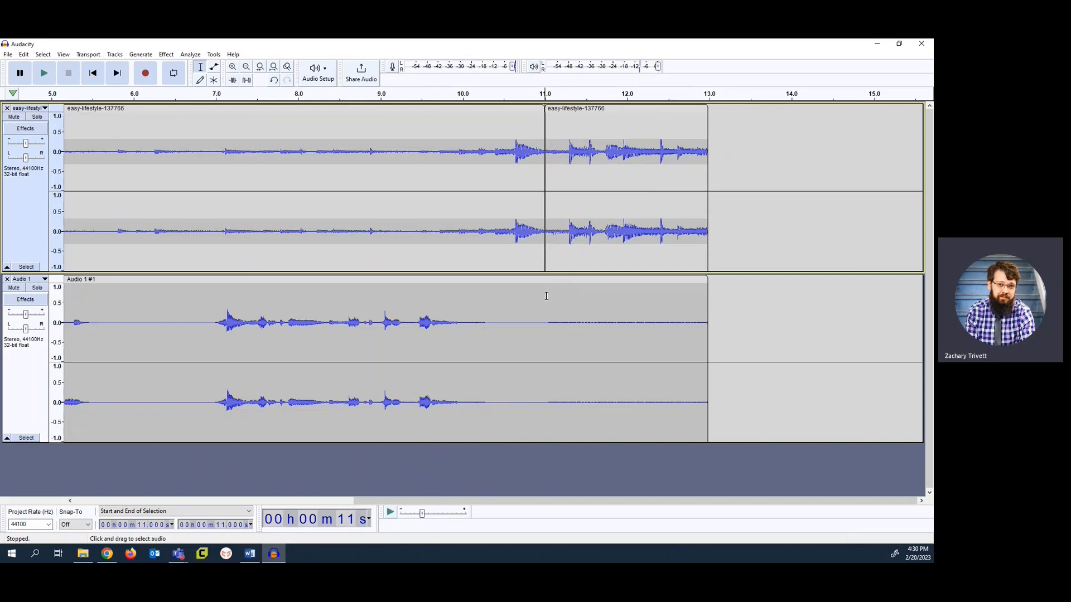
click(547, 297)
right_click(545, 302)
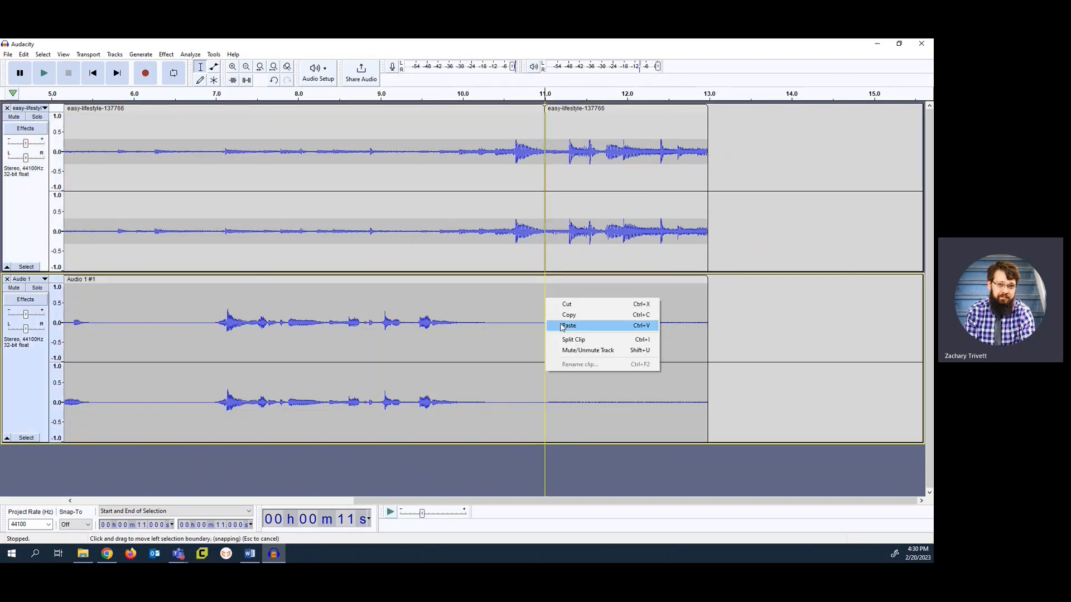
click(573, 340)
Apply a Fade Out to the music clip that runs from 11.000 s to the end
click(588, 108)
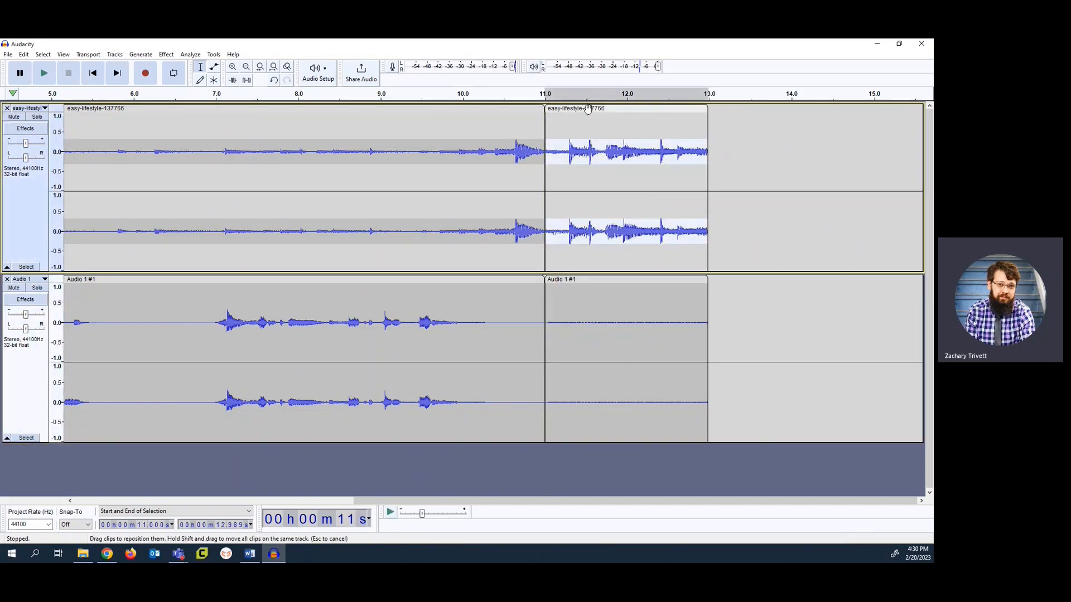
click(166, 55)
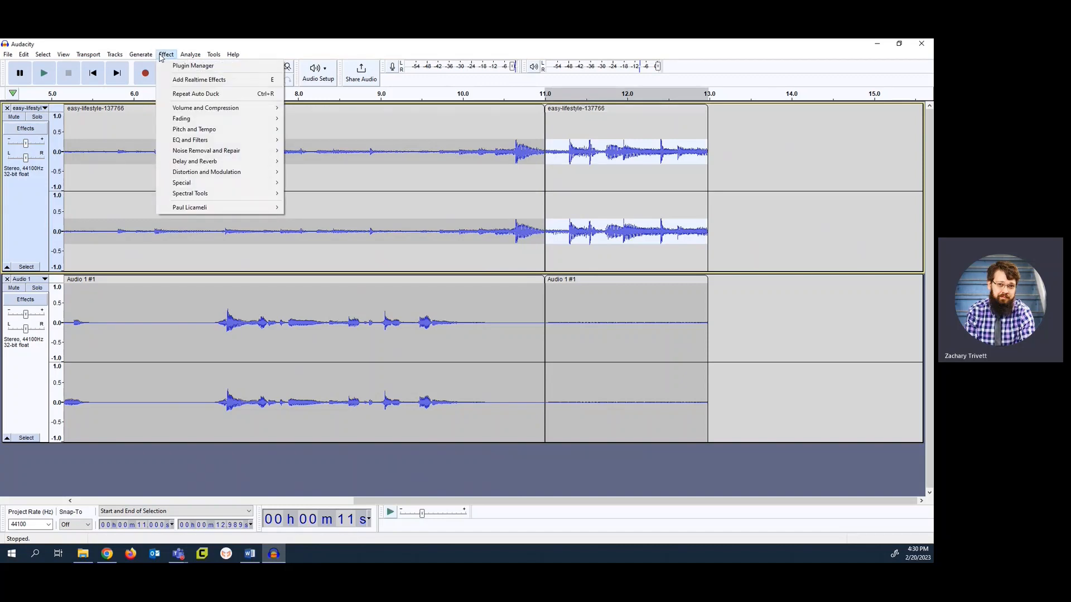
mouse_move(263, 118)
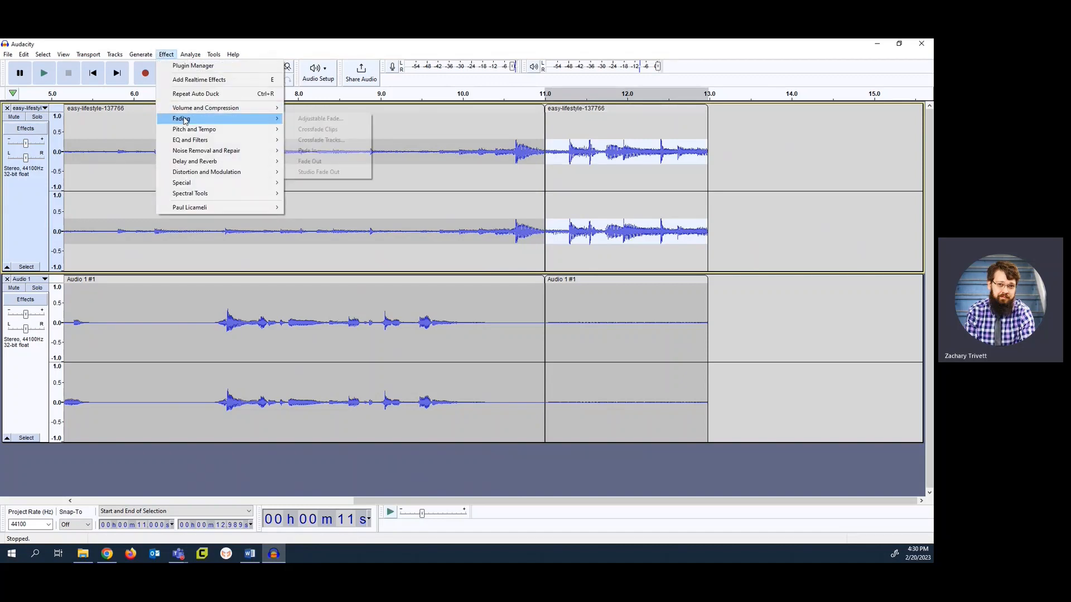
click(333, 165)
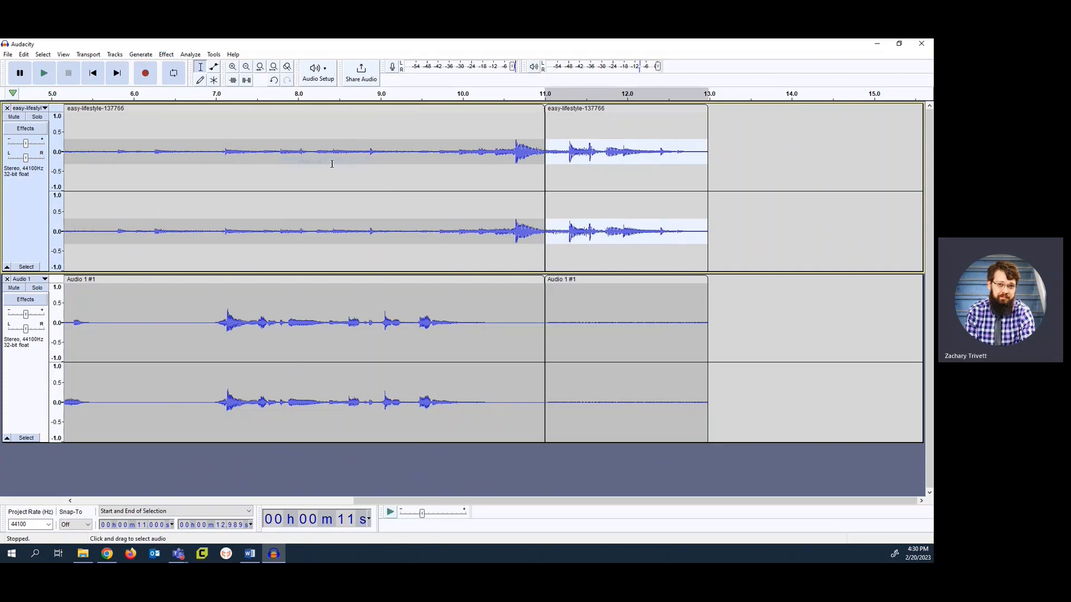
Apply a Fade Out to the voice track's last clip, starting at 11.000 s
click(617, 280)
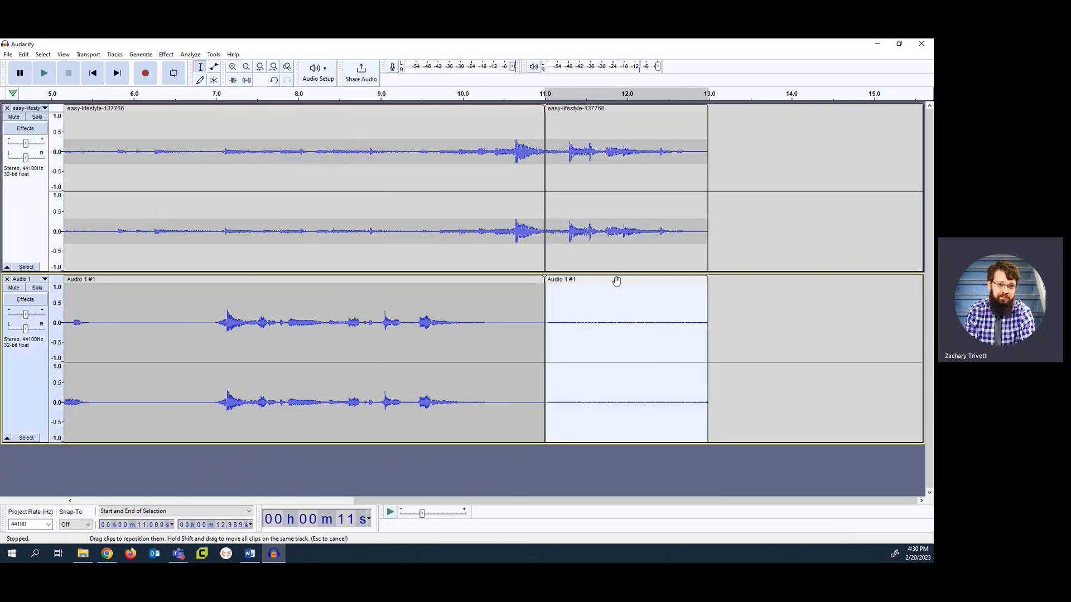
click(163, 55)
mouse_move(240, 119)
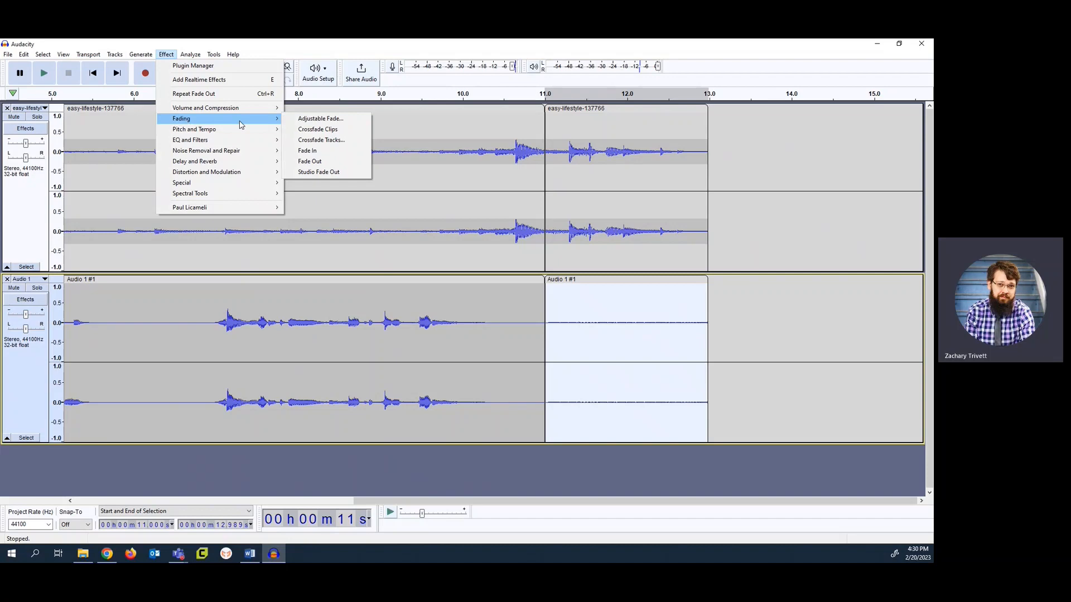
click(328, 165)
Play back the ducked and faded tracks from about 5.2 s and again from about 7.5 s
click(71, 96)
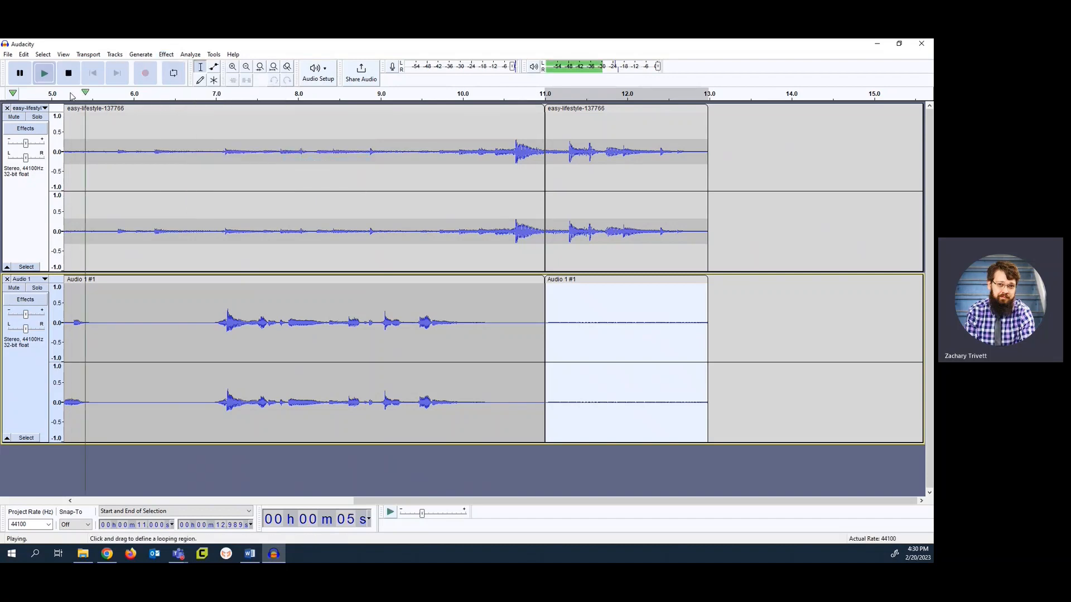
key(space)
key(space)
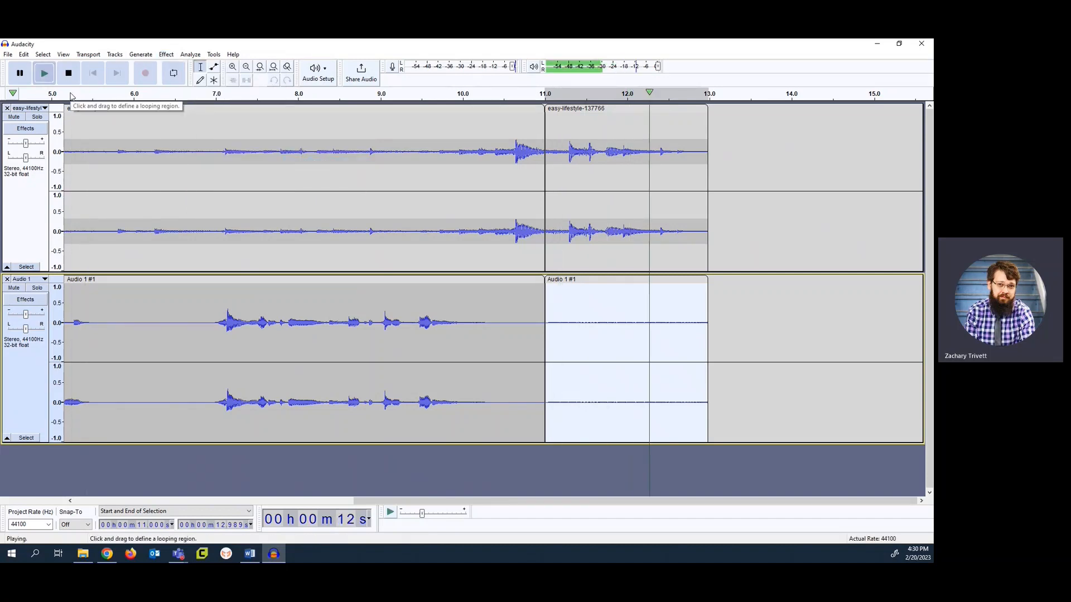
click(256, 96)
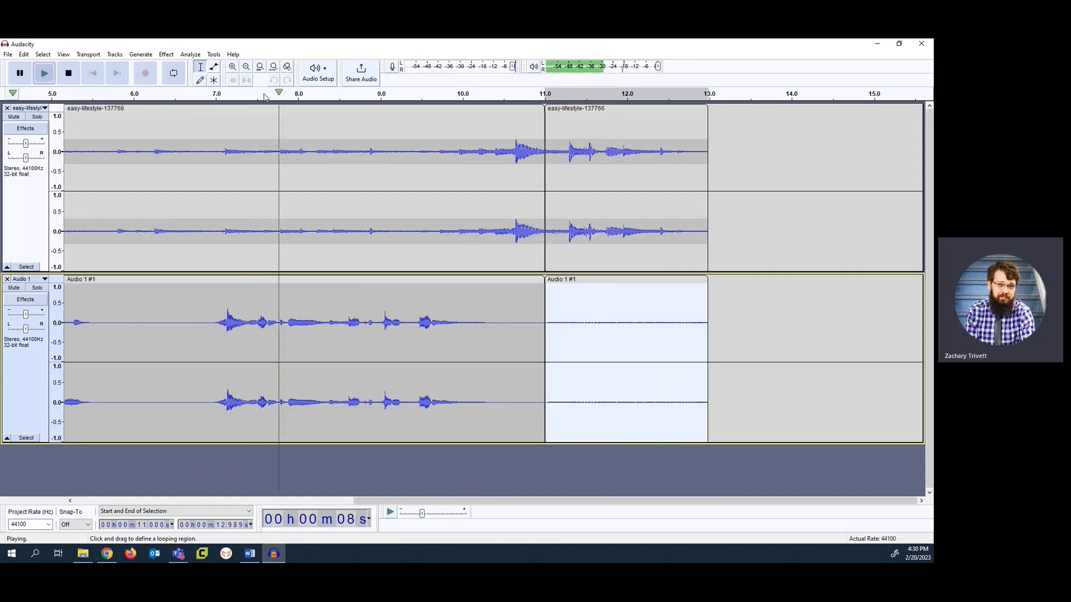